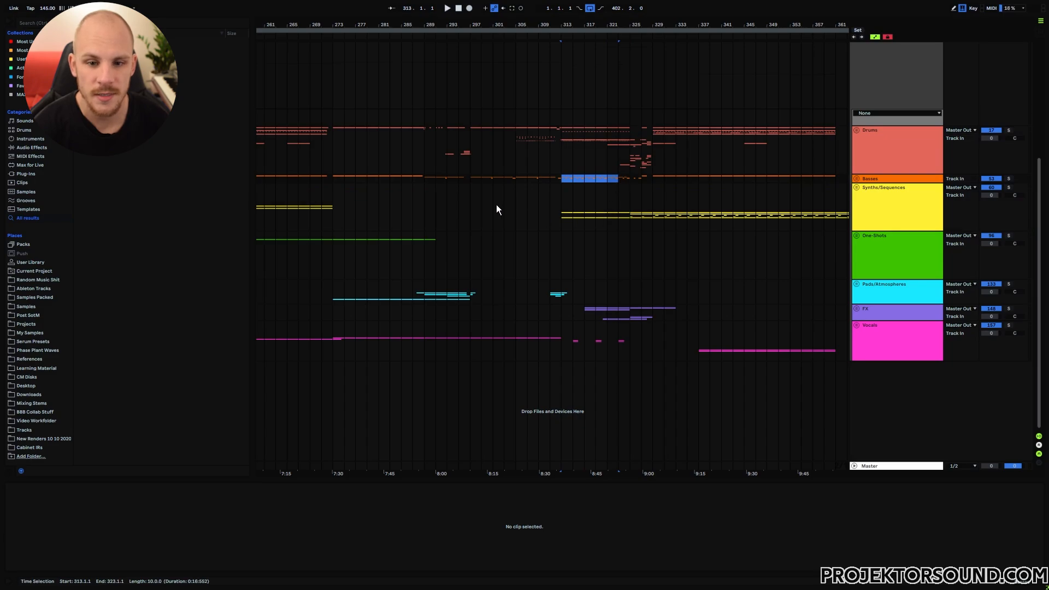
Select the Basses section from bar 289 to 297 and play the arrangement from bar 289 into the drop at bar 329
click(424, 178)
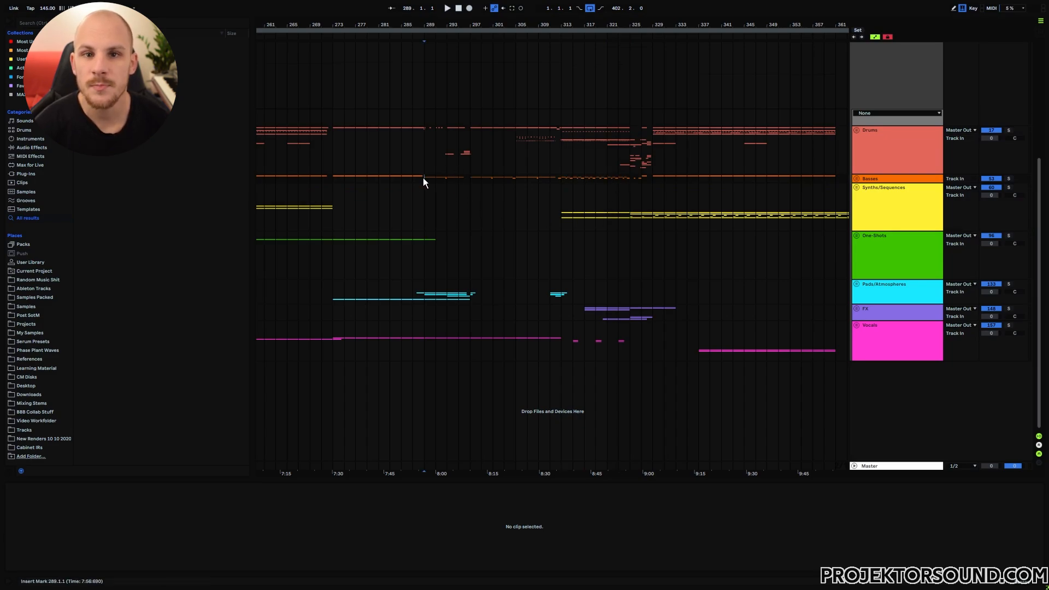
drag(423, 178, 463, 180)
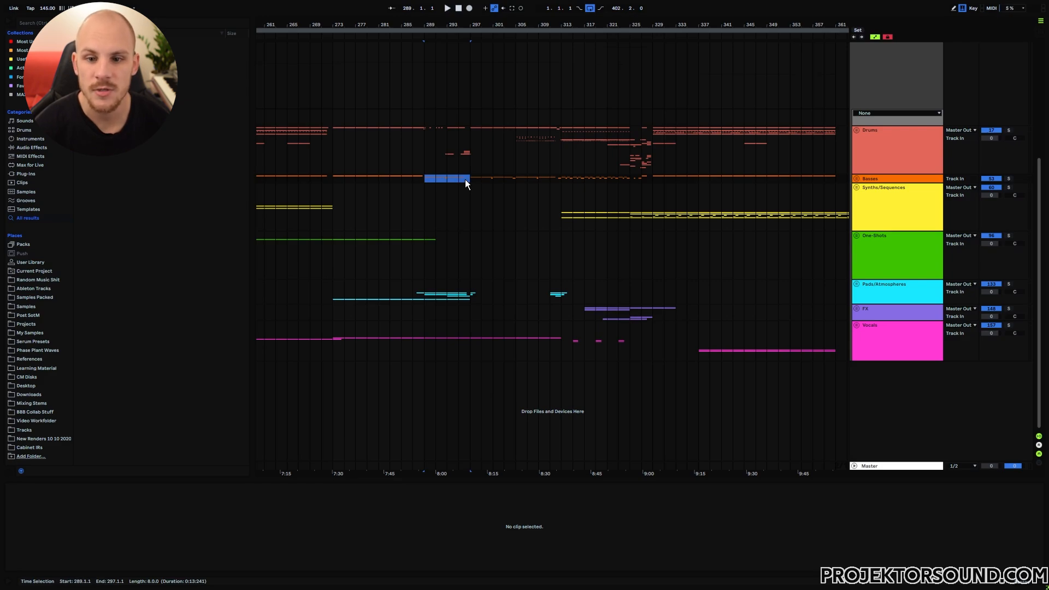
click(427, 205)
key(space)
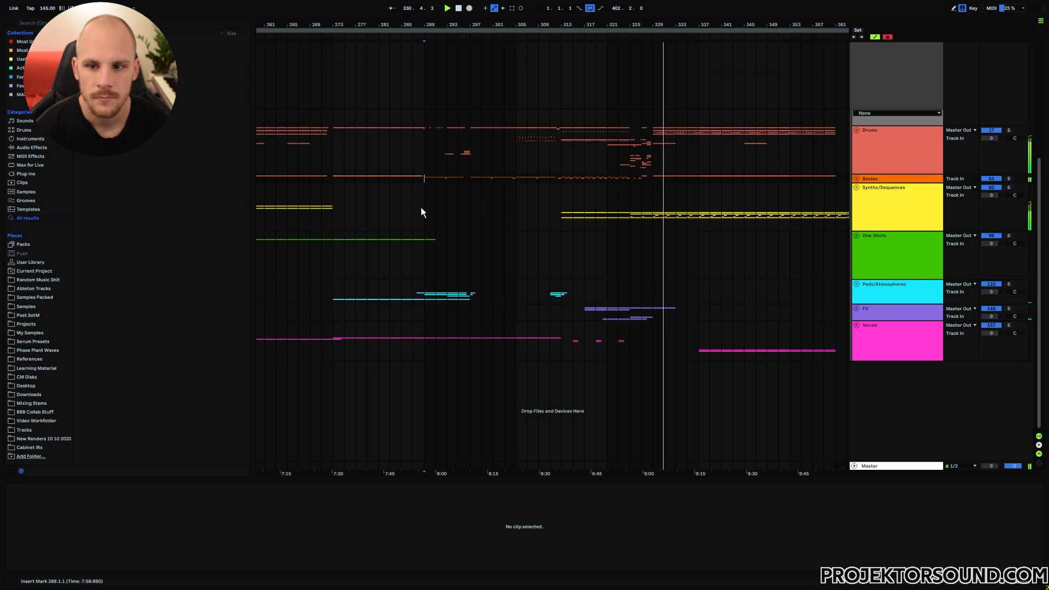
key(space)
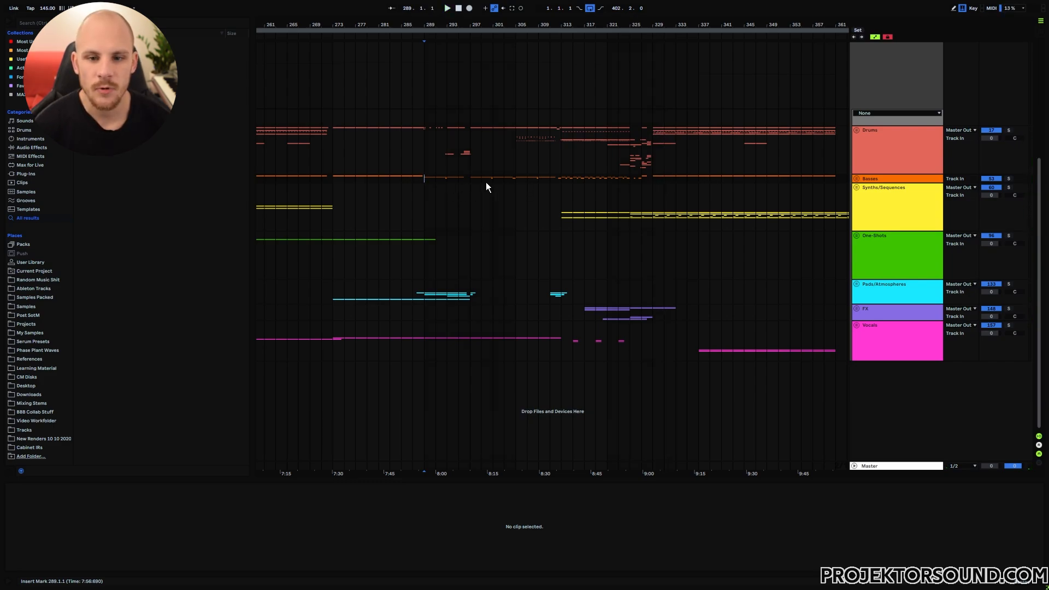
Highlight the Basses part at bars 289–297, the drop's opening at bars 329–331, and the Basses stretch between them
drag(424, 176, 468, 184)
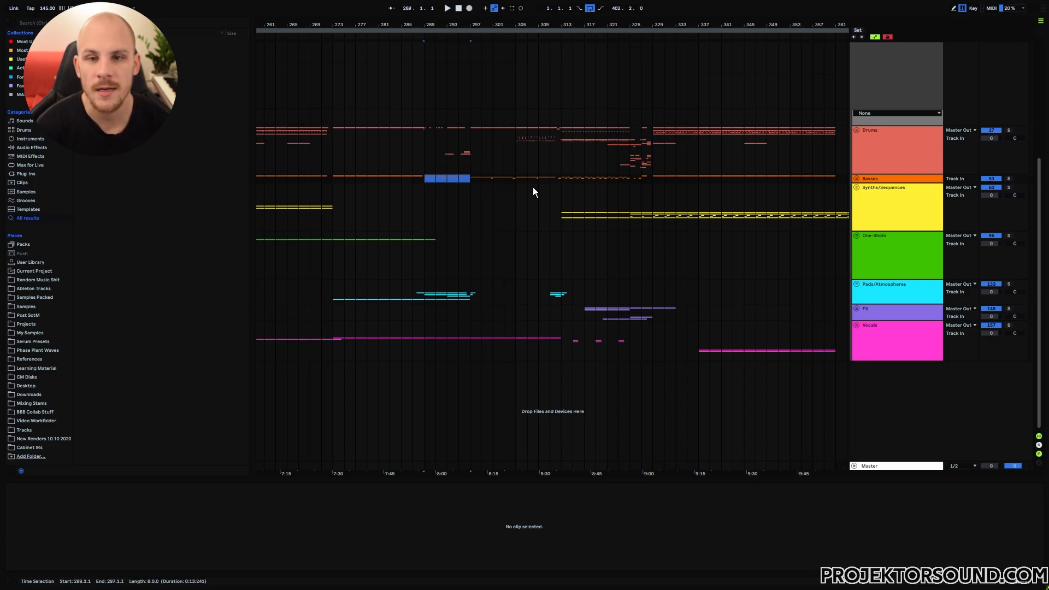
drag(656, 215, 666, 218)
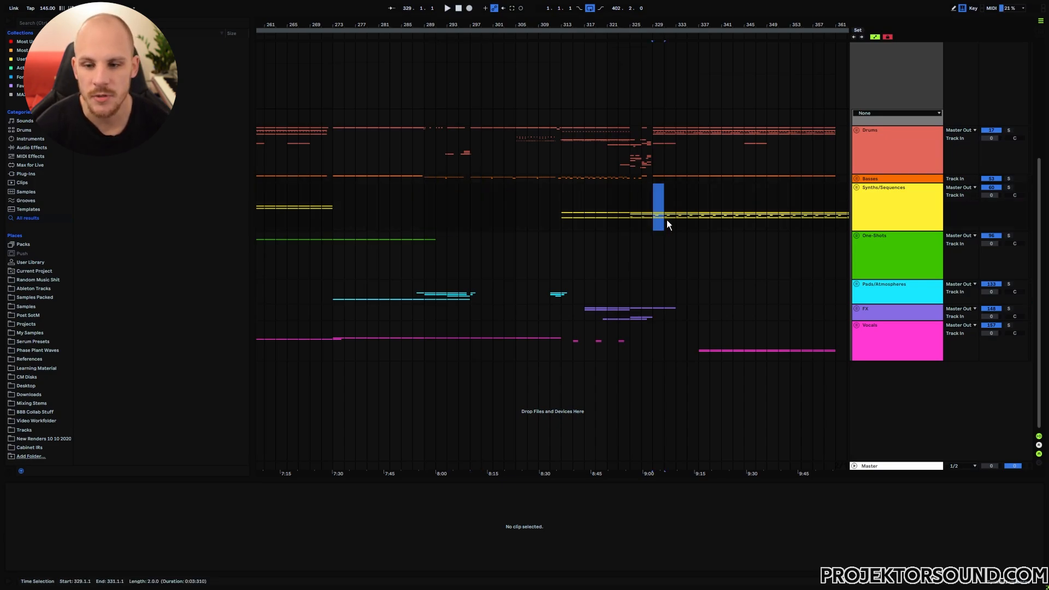
click(656, 218)
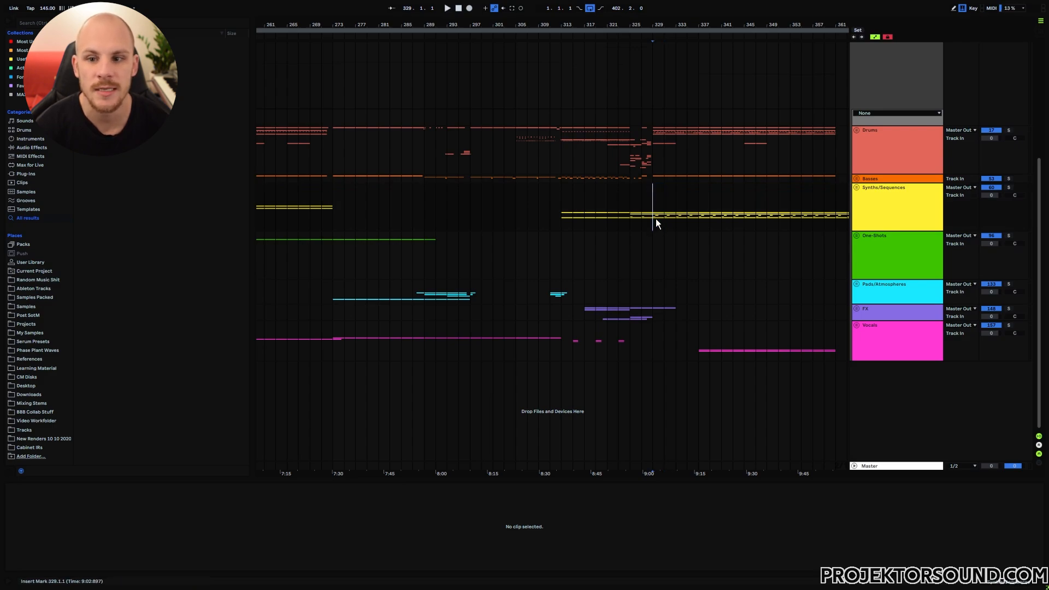
drag(664, 130, 663, 133)
drag(656, 177, 660, 179)
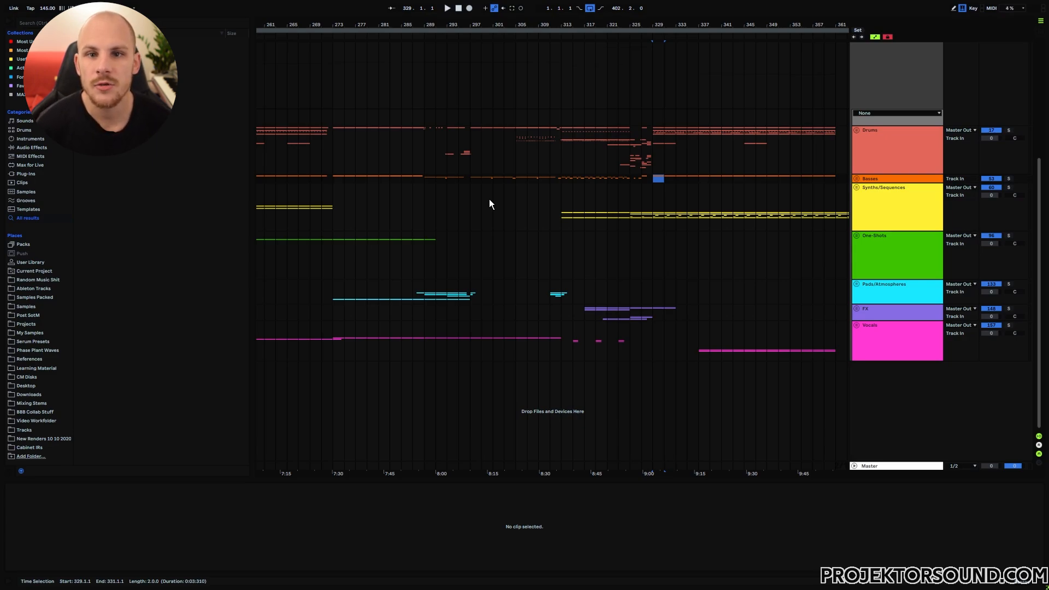
drag(471, 178, 651, 180)
click(649, 179)
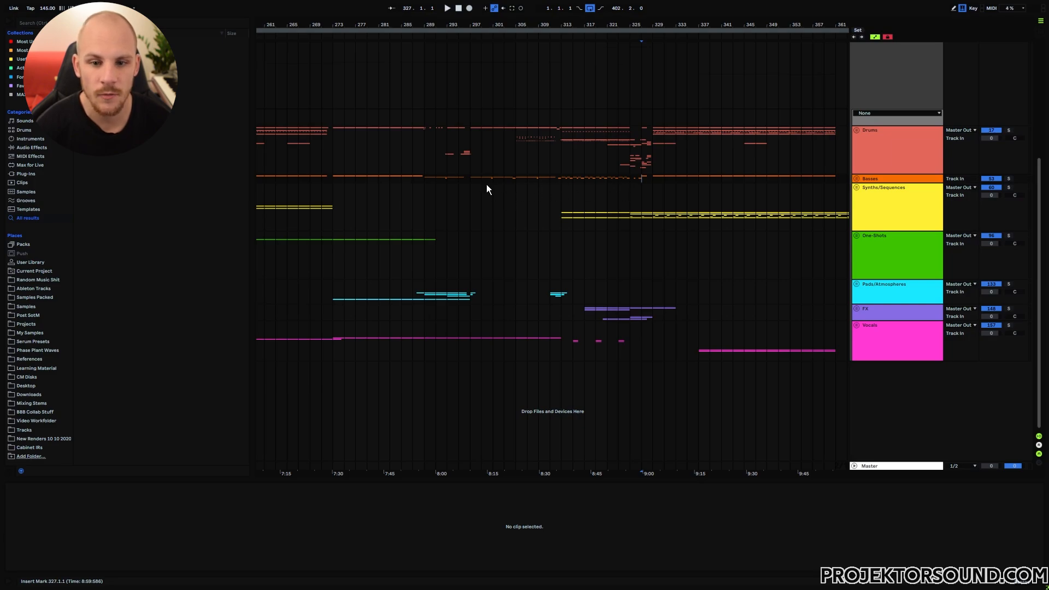
Inspect the [BASS] Agro-Slide Serum patch on track 56, solo the track and play it from bar 297
drag(473, 178, 527, 180)
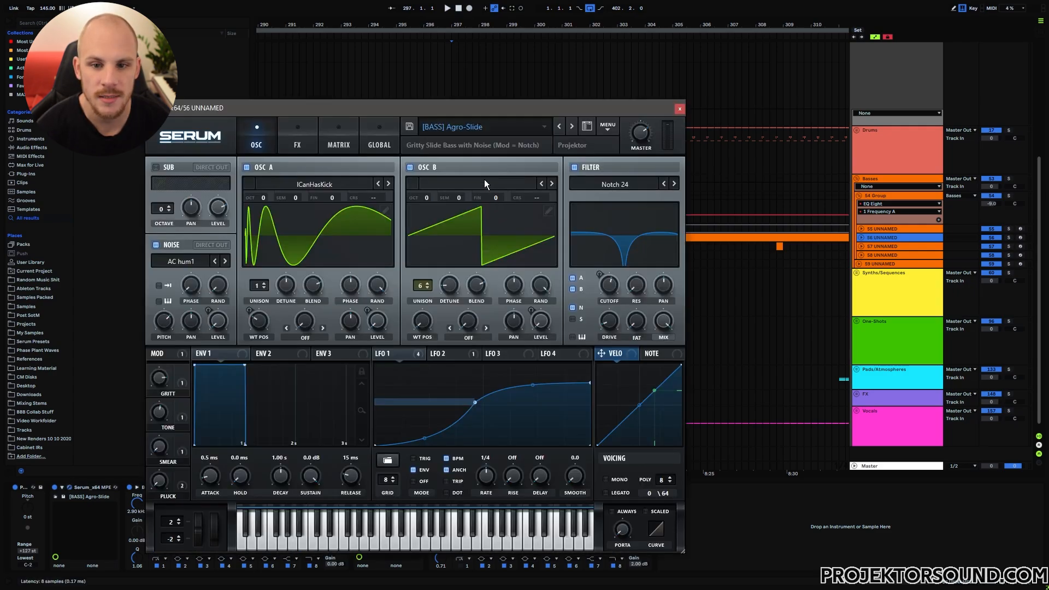
drag(433, 113, 551, 75)
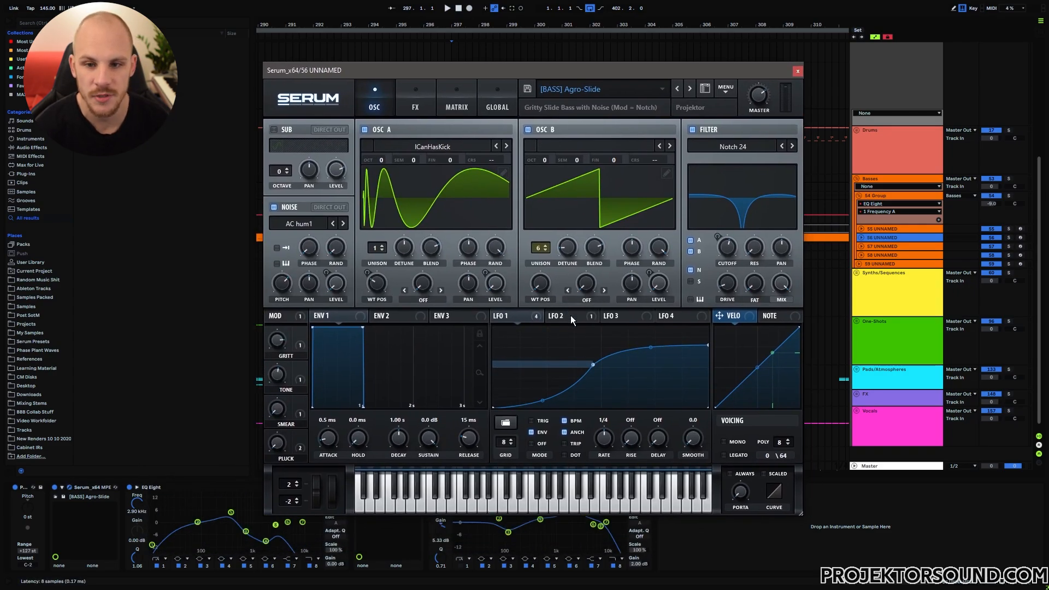
click(1008, 238)
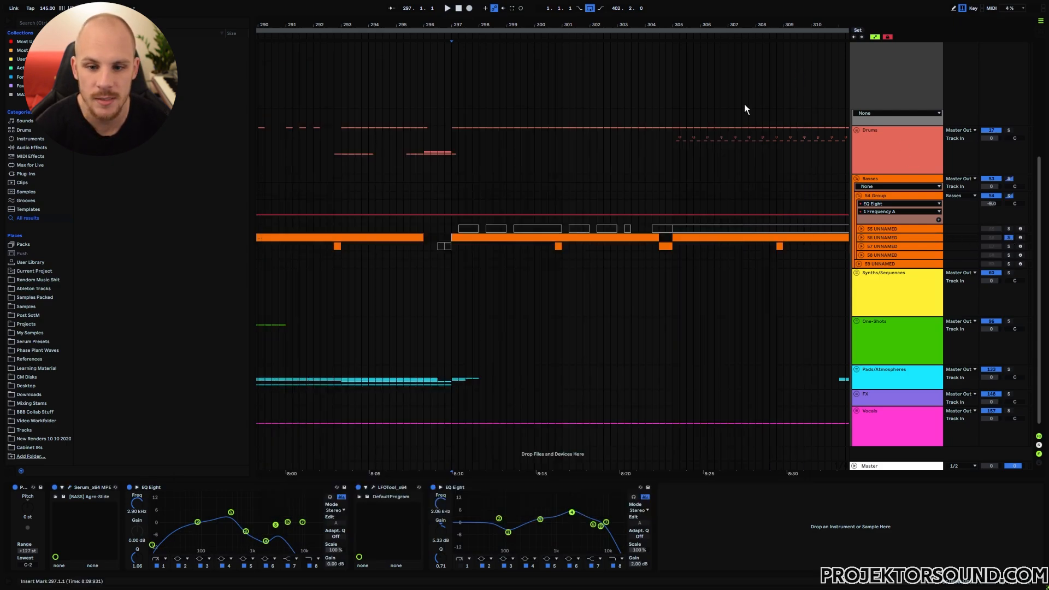
click(797, 71)
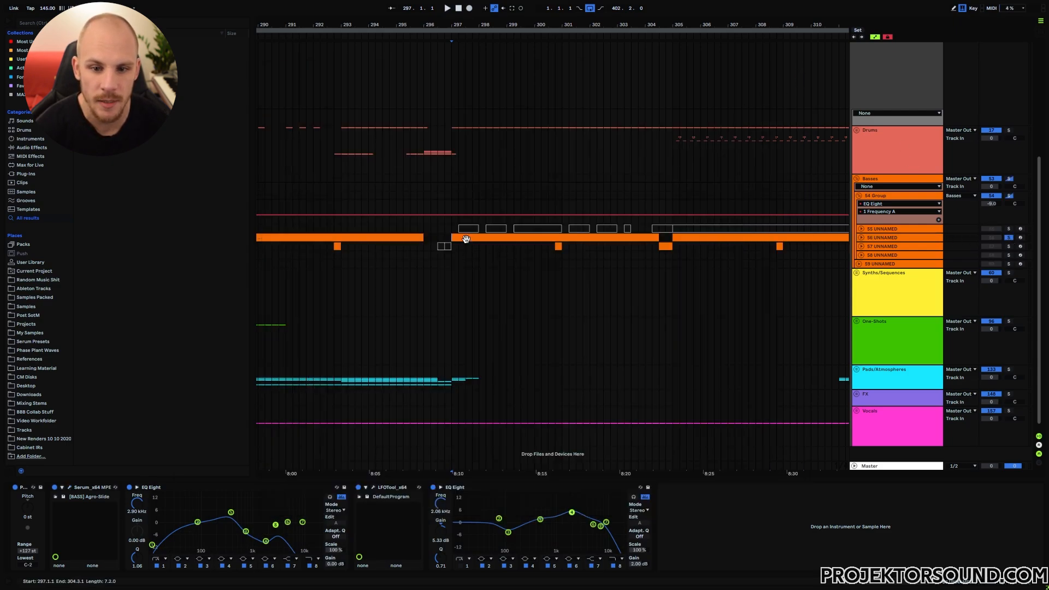
key(space)
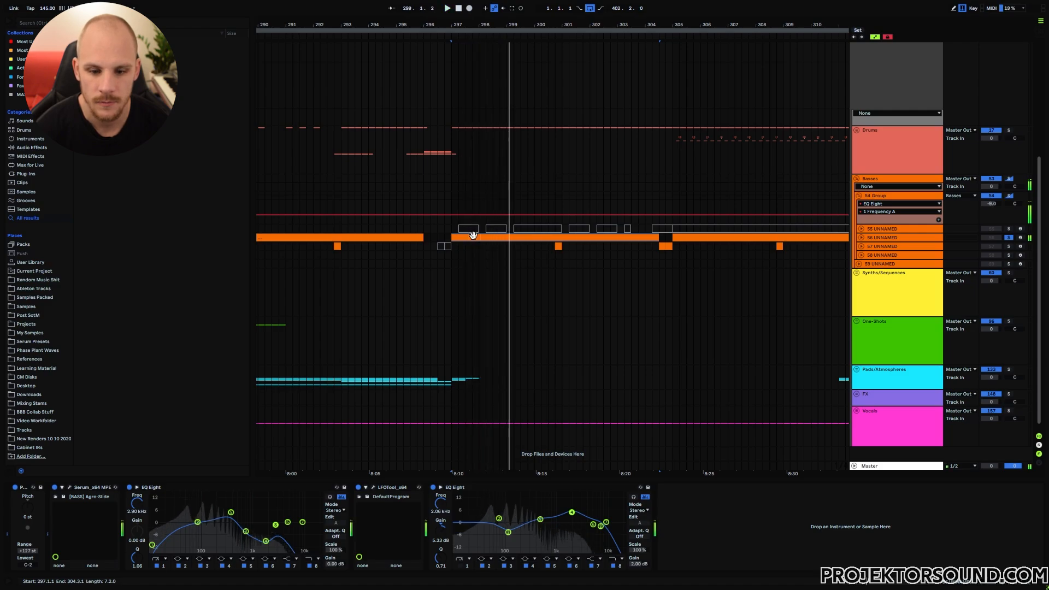
key(space)
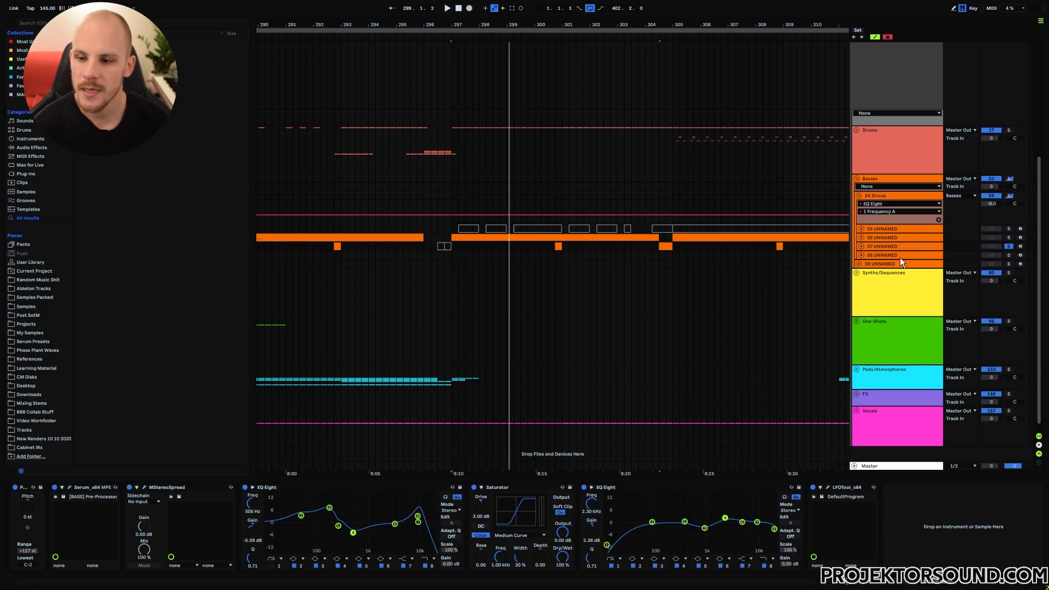
Play the soloed track 57 clip at bar 300.4 and inspect its [BASS] Pre-Processed Serum patch
click(558, 246)
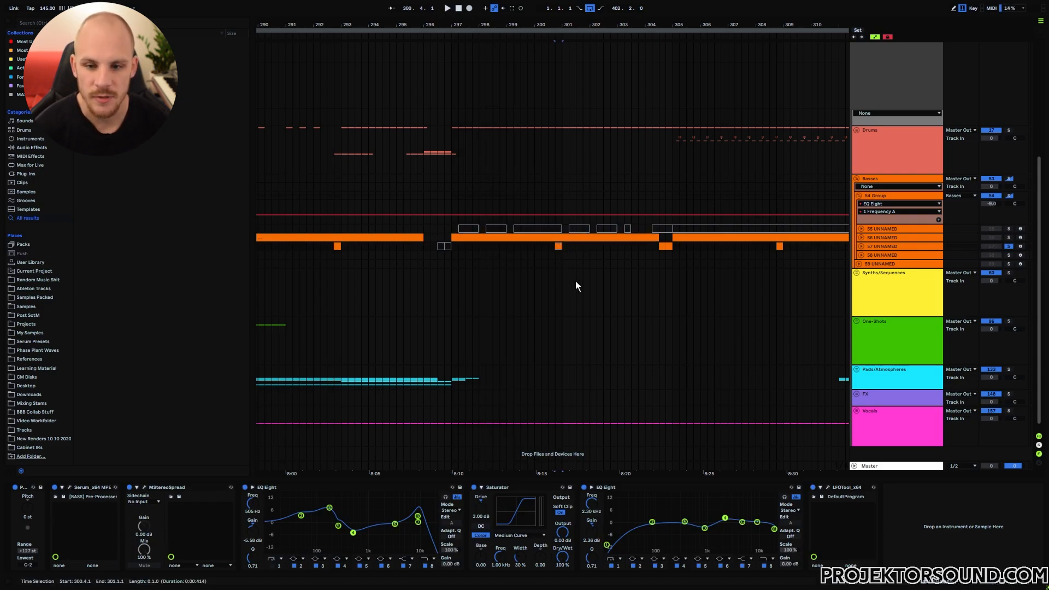
key(space)
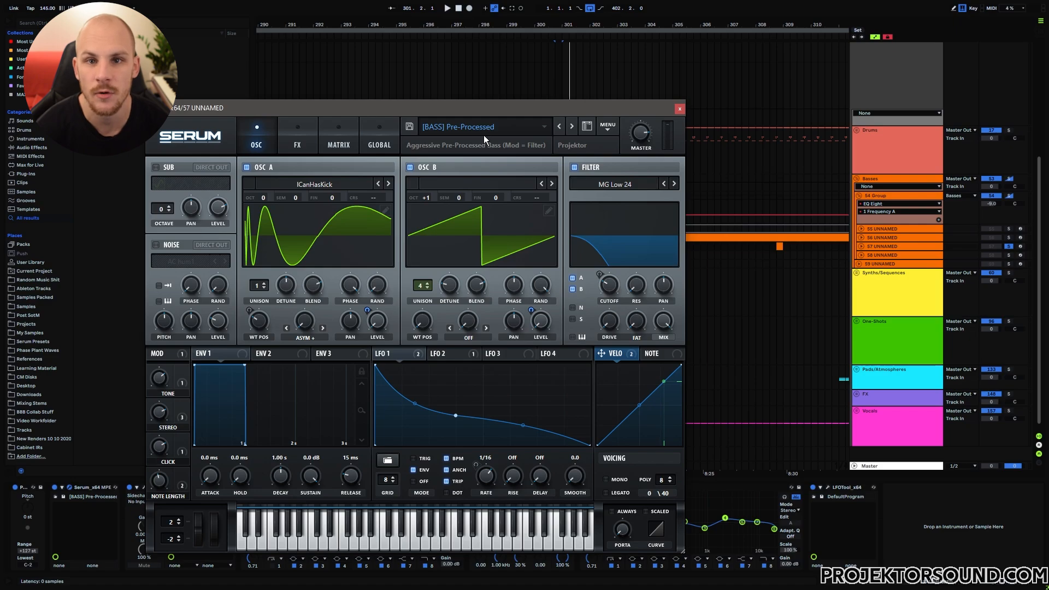
click(679, 109)
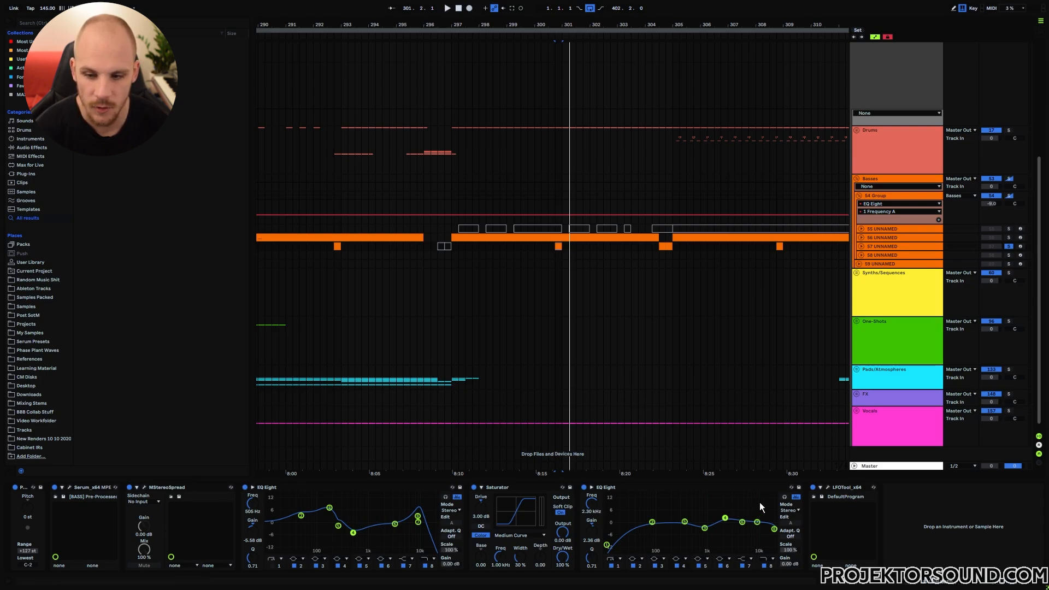
Examine the effect chain of 54 Group, including its HP/LP filter rack and Utility, and the Device On automation around bar 327
click(877, 238)
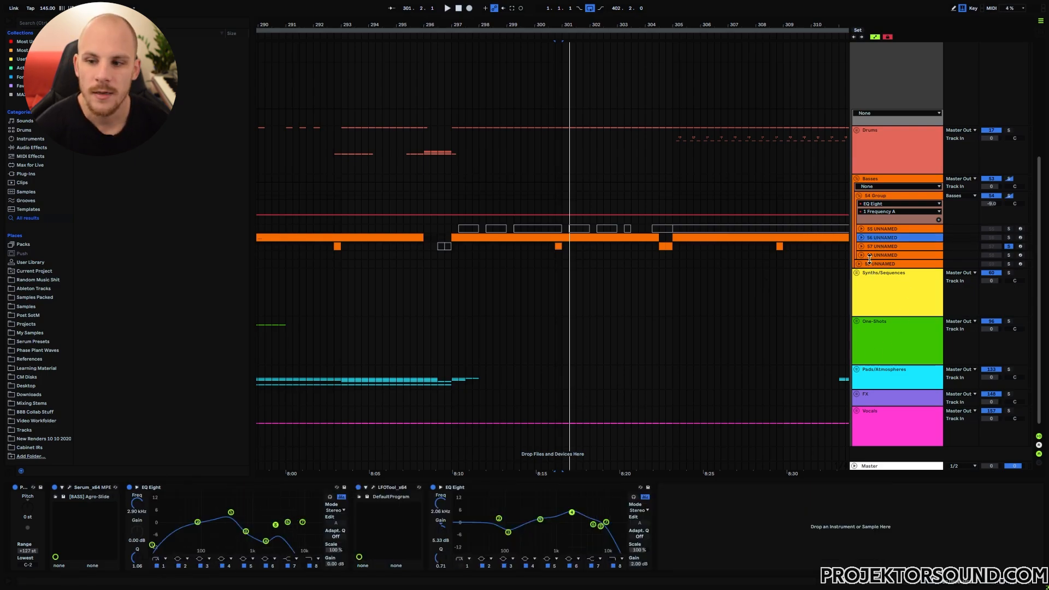
click(877, 195)
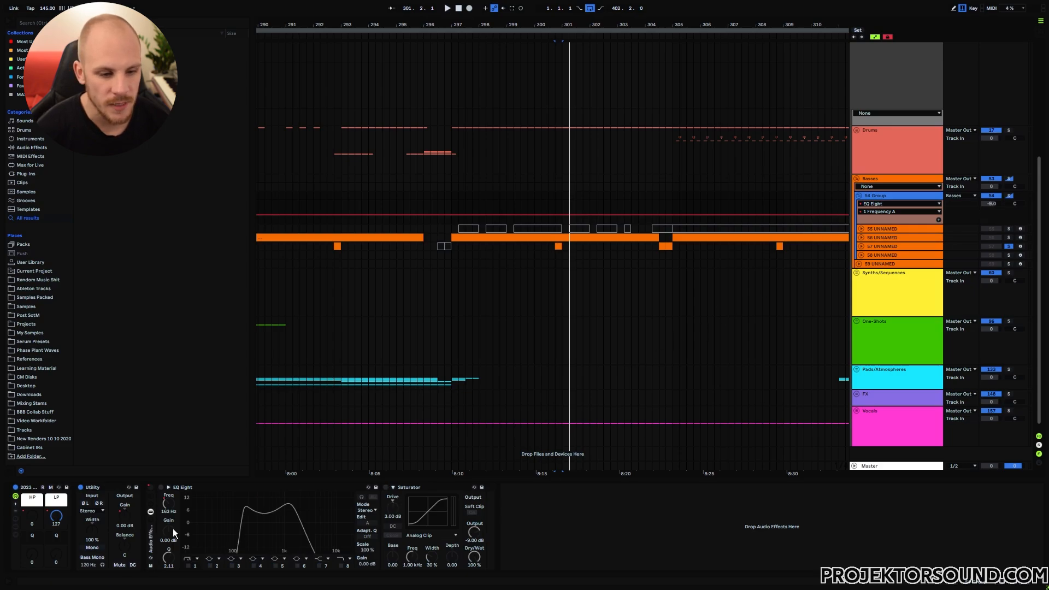
click(25, 486)
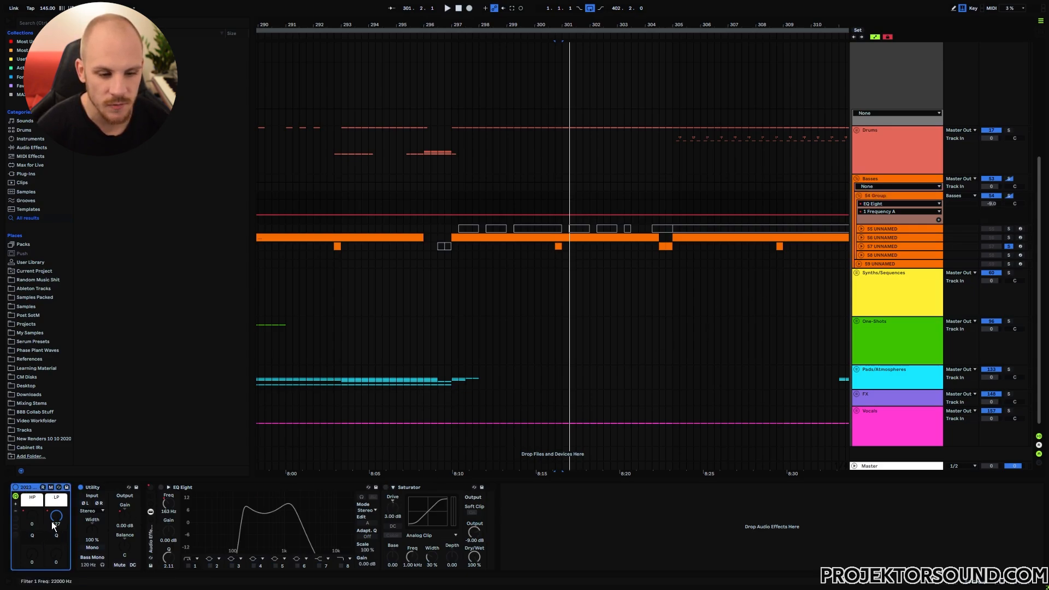
click(95, 489)
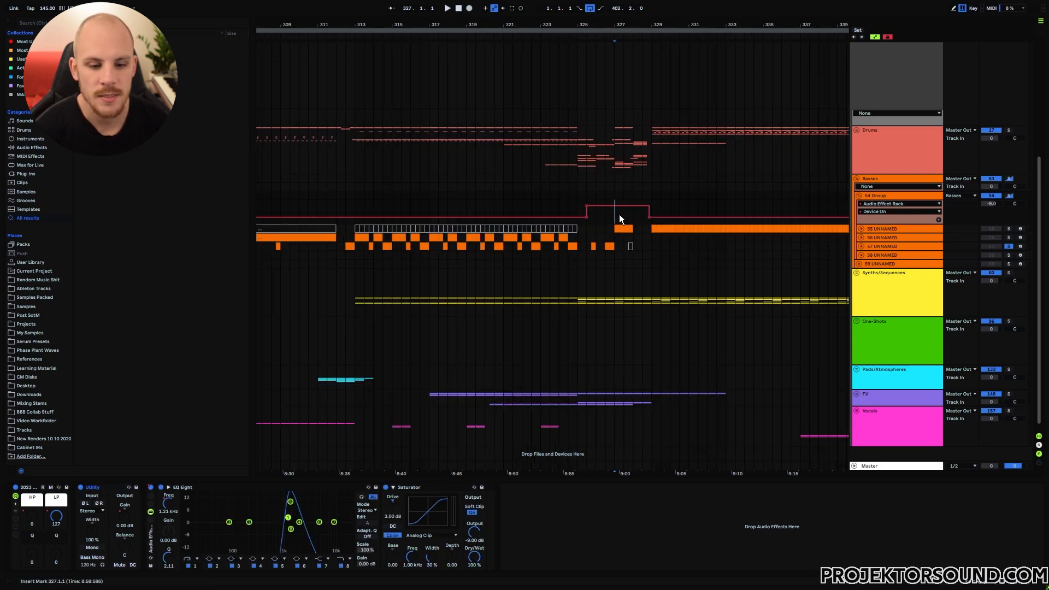
drag(618, 214, 628, 215)
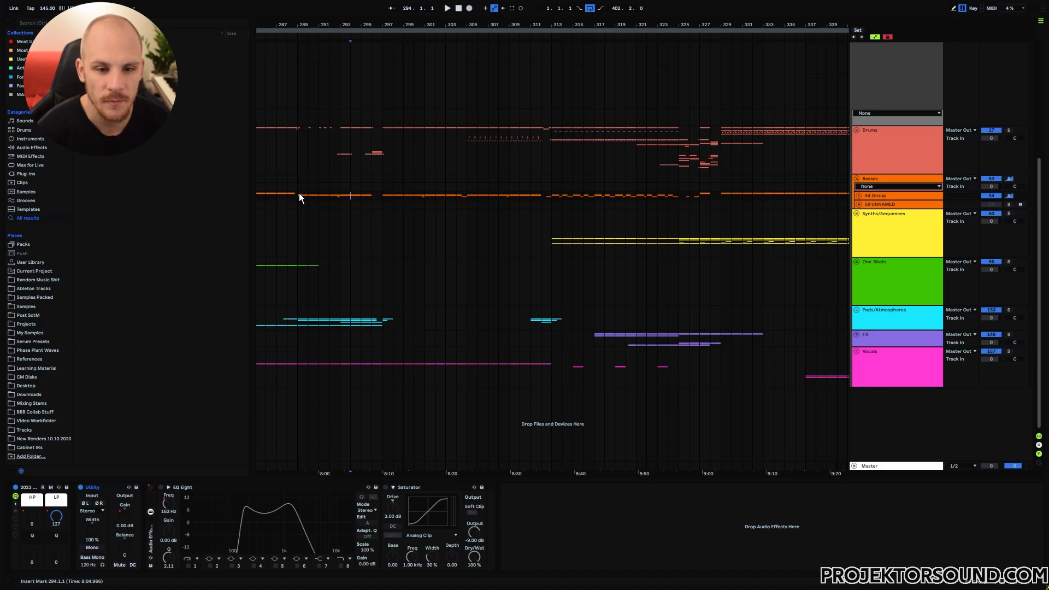
Select bars 289–297 from Basses down to Pads/Atmospheres, and place the insert marker on 54 Group at bar 289
drag(300, 192, 377, 326)
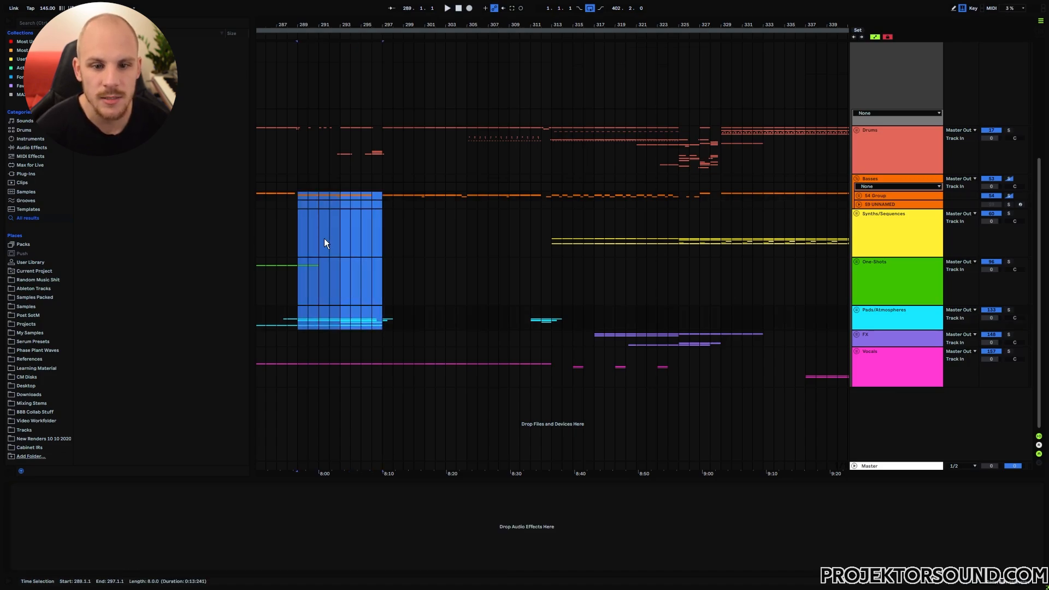
click(299, 194)
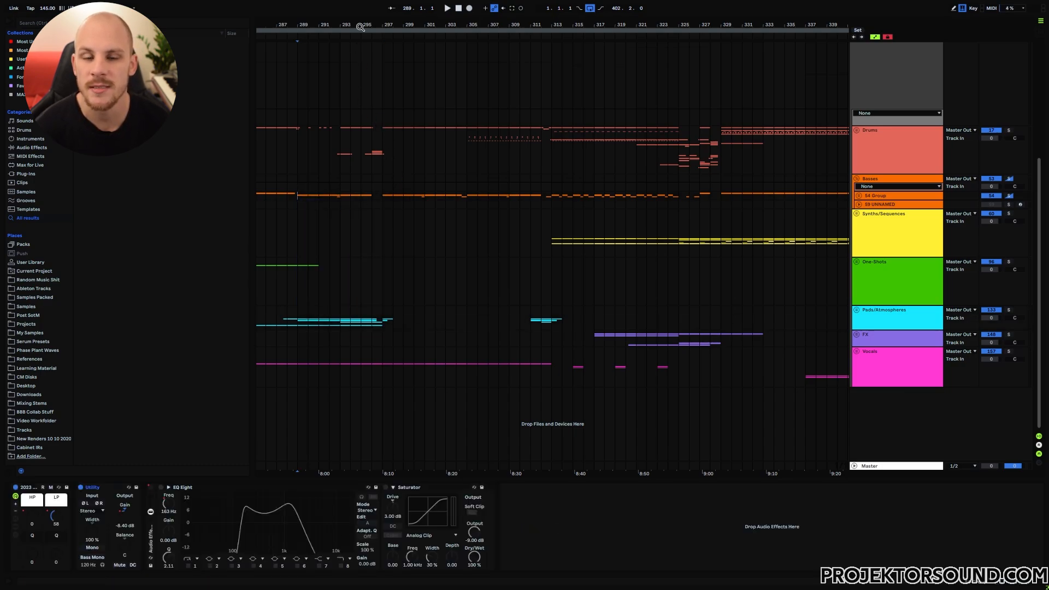
drag(360, 27, 577, 27)
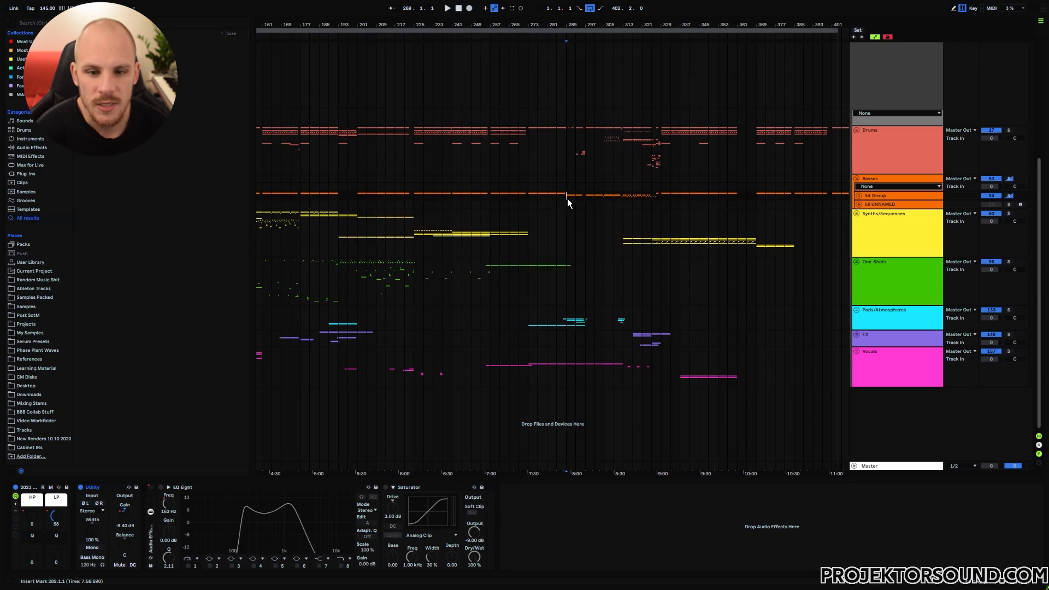
Solo the Synths/Sequences group and play it from bar 329
click(660, 238)
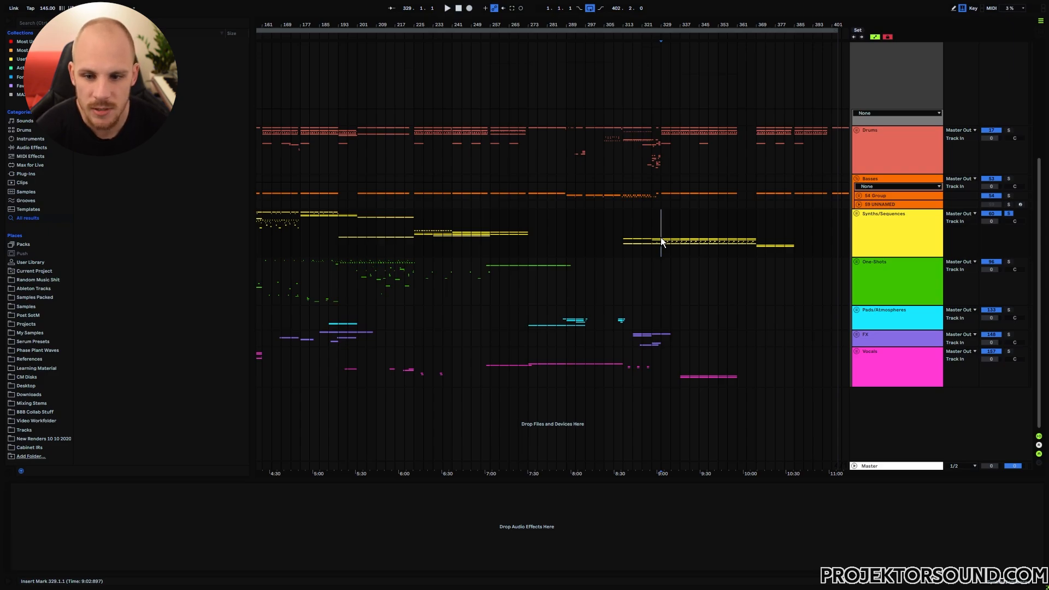
key(space)
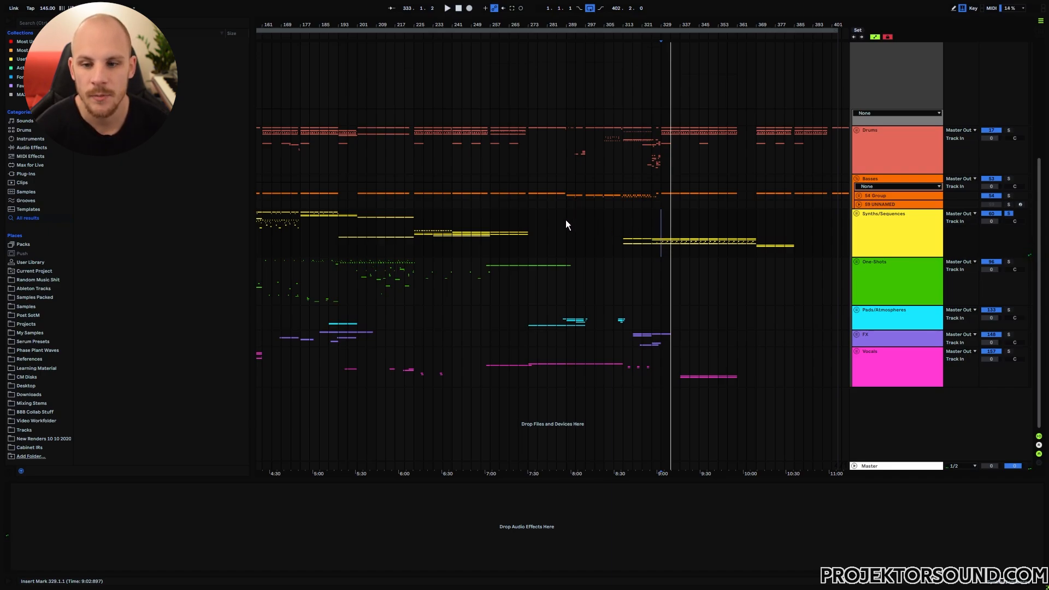
Highlight the empty Synths/Sequences stretch at bars 297–313 and the earlier Basses and Synths/Sequences section up to bar 281
drag(585, 209, 621, 216)
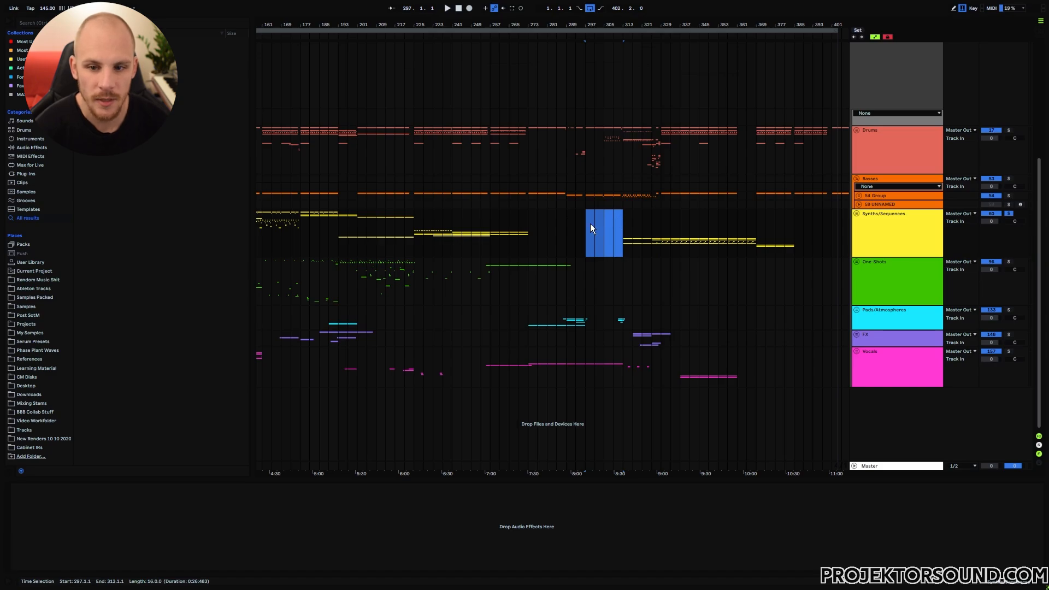
click(566, 220)
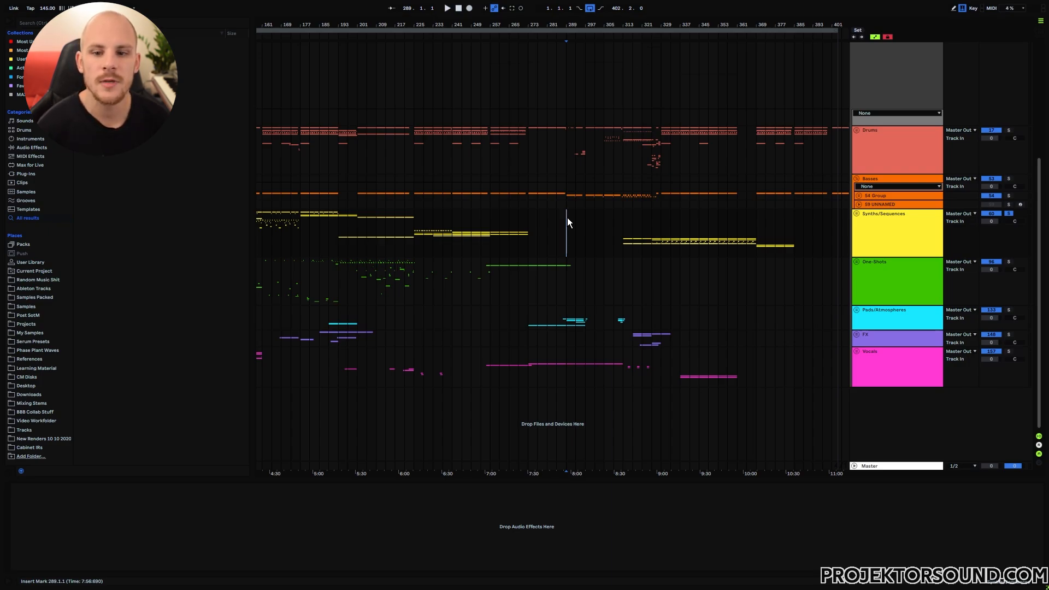
drag(320, 196, 556, 218)
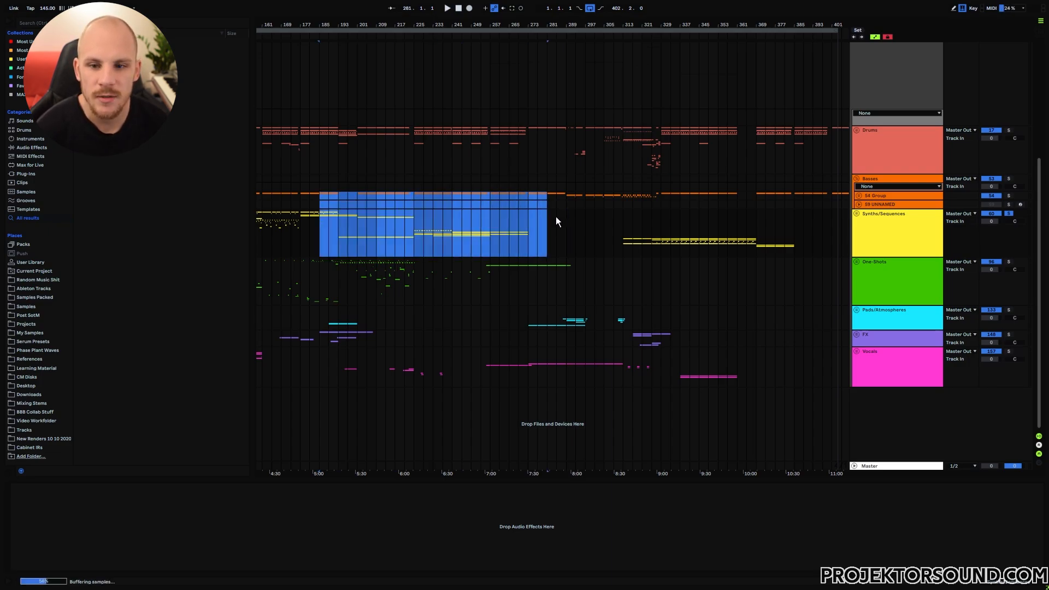
click(482, 243)
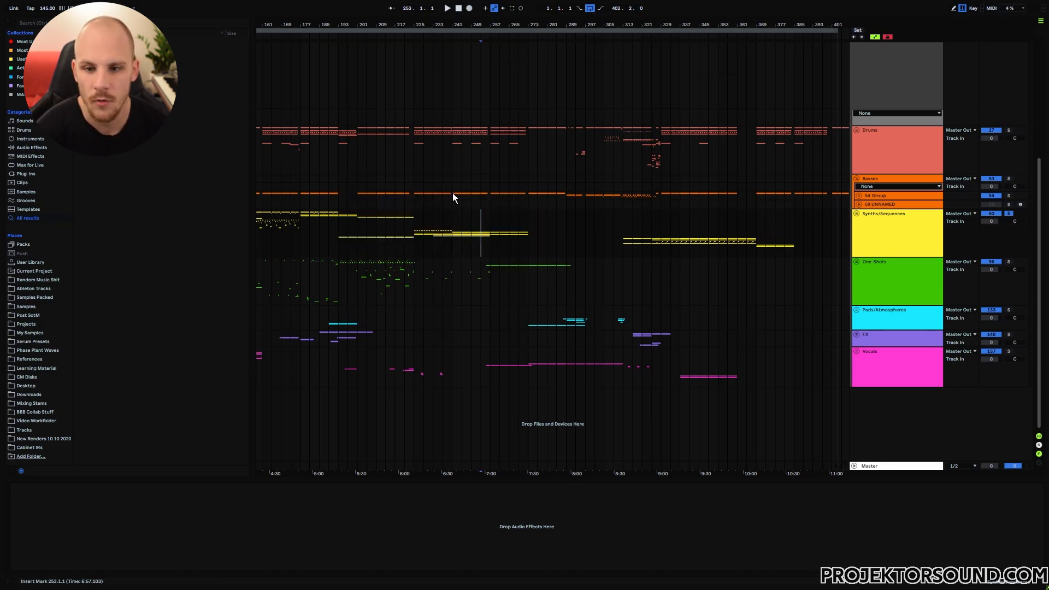
Compare the 54 Group's low-pass and Utility gain settings at bars 289–297, bar 285 and bars 257–273
click(577, 196)
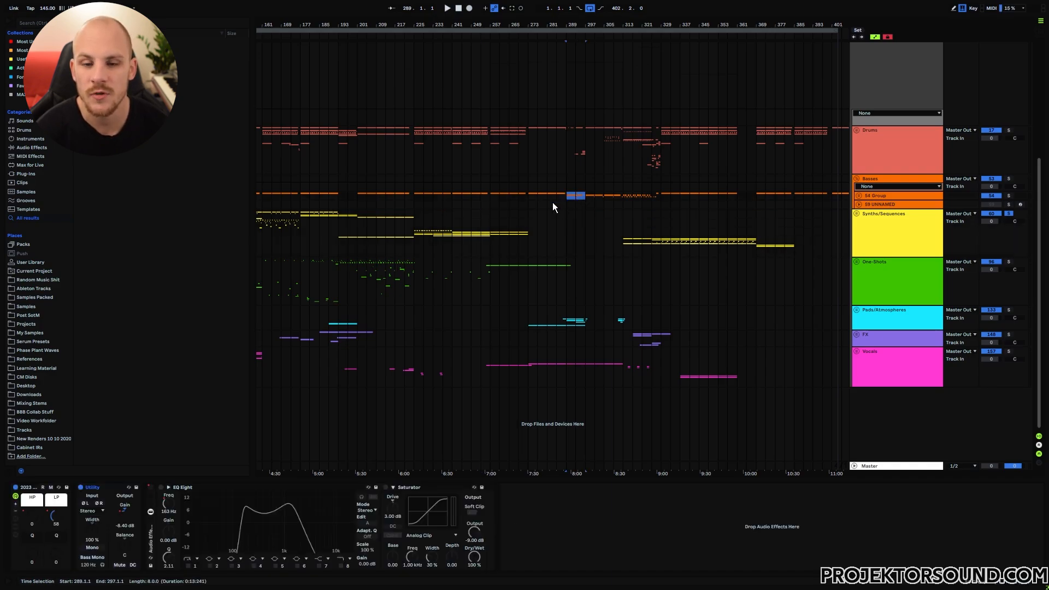
click(556, 195)
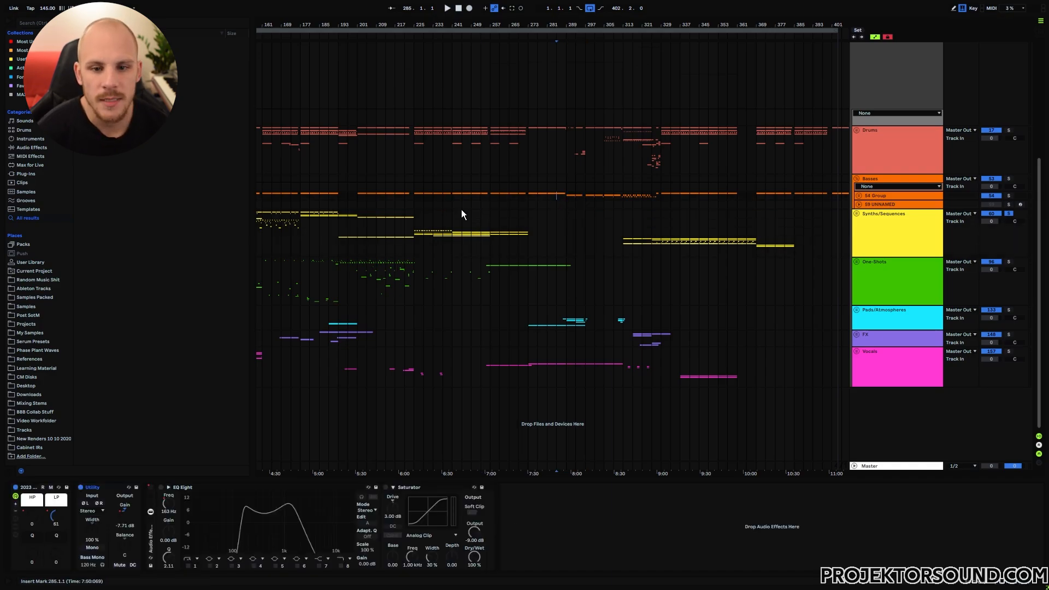
drag(456, 196, 523, 196)
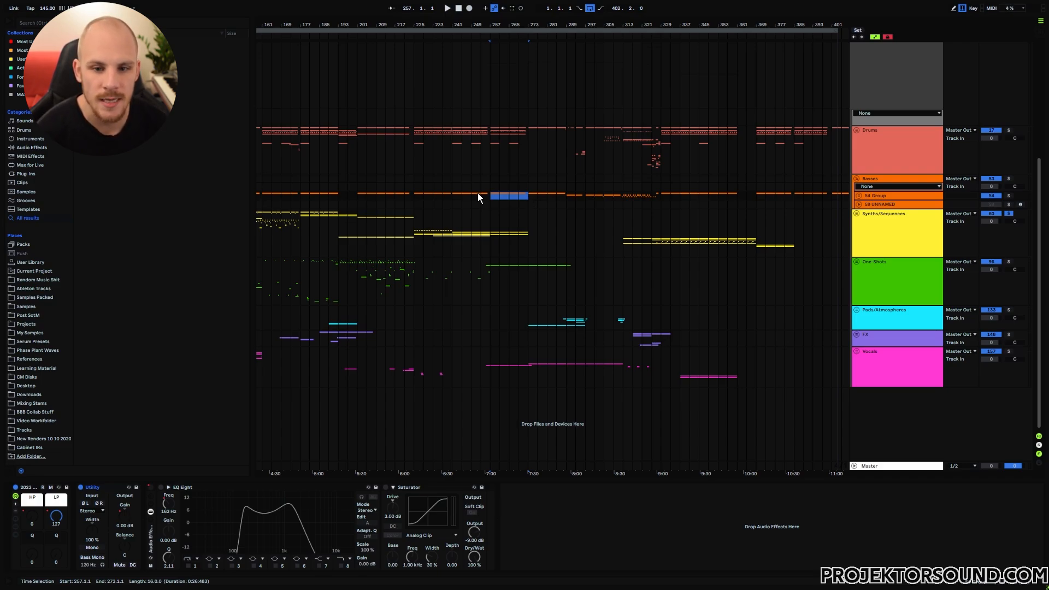
Compare the 54 Group's low-pass and Utility gain settings at bars 249–257, 257–265 and 289–297
drag(477, 193, 488, 195)
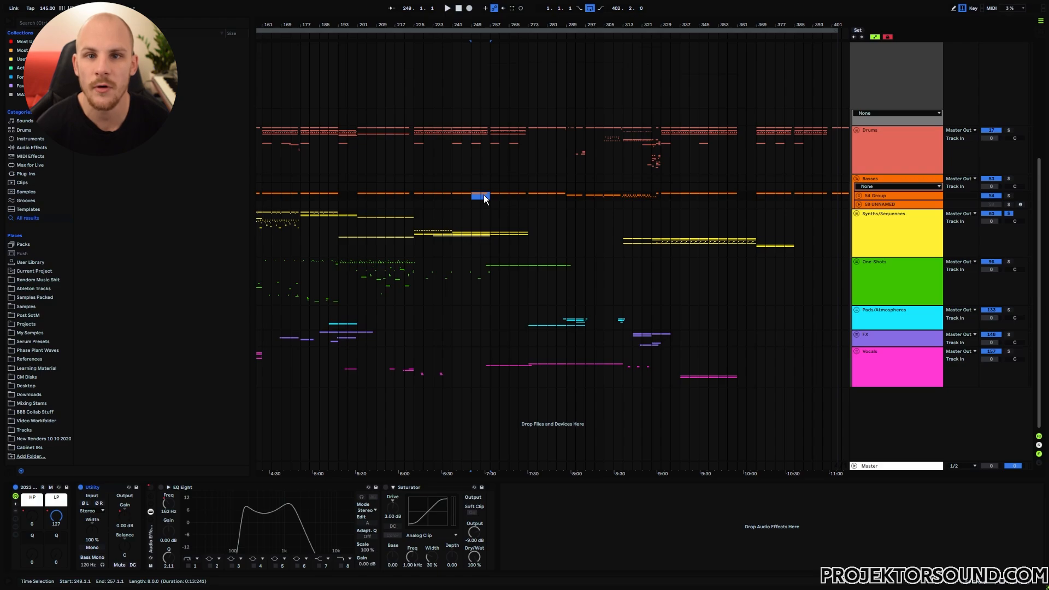
drag(487, 193, 508, 195)
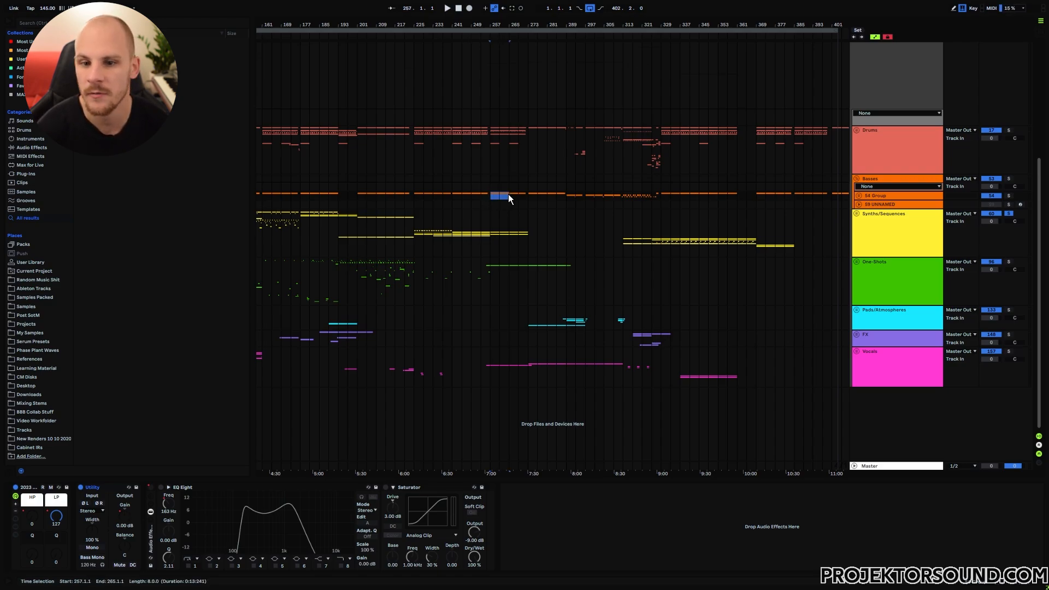
click(492, 195)
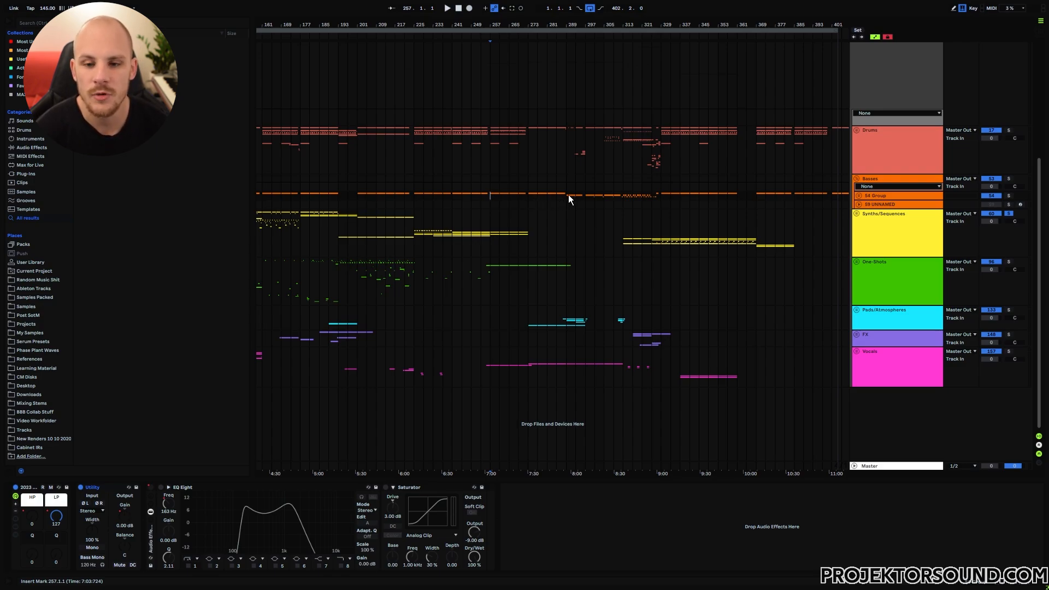
drag(568, 194, 583, 195)
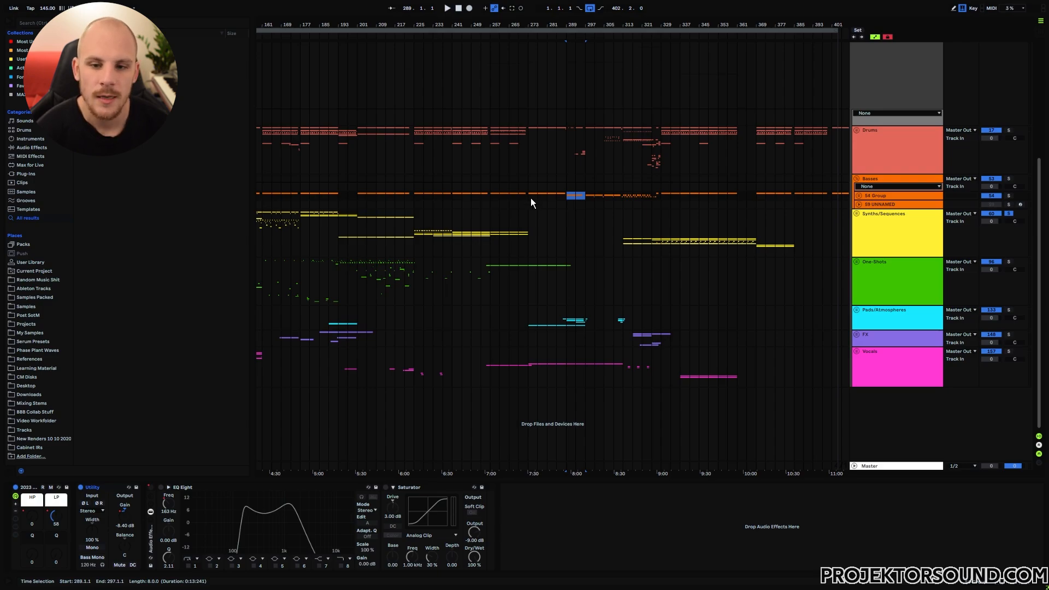
Unfold the 54 Group and inspect its HP, LP and Utility Gain automation, highlighting the LP curve at bars 273–289
click(857, 195)
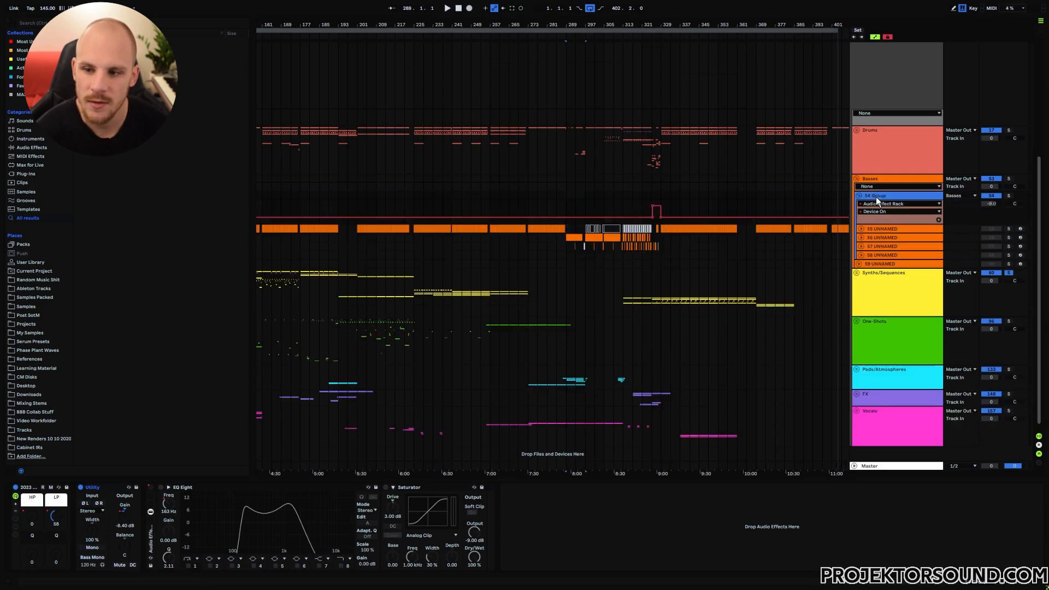
click(876, 204)
click(875, 218)
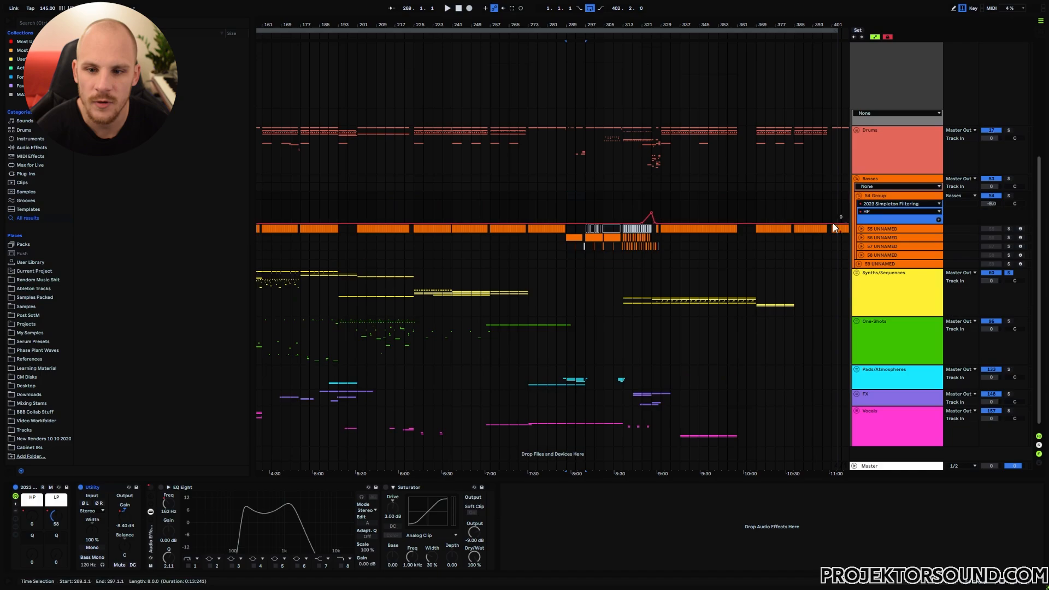
click(867, 212)
click(867, 232)
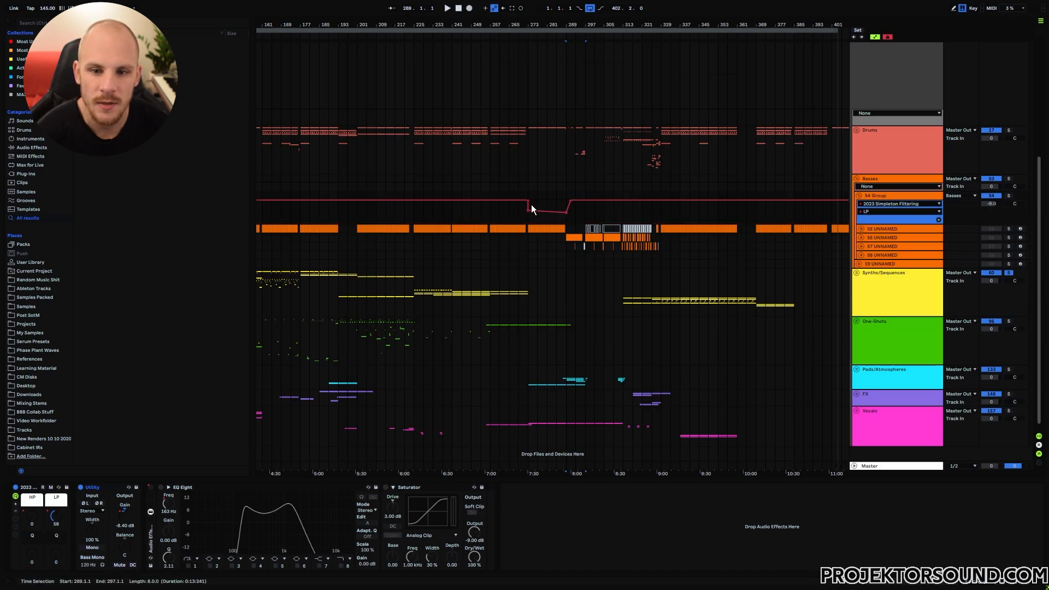
drag(530, 219, 568, 222)
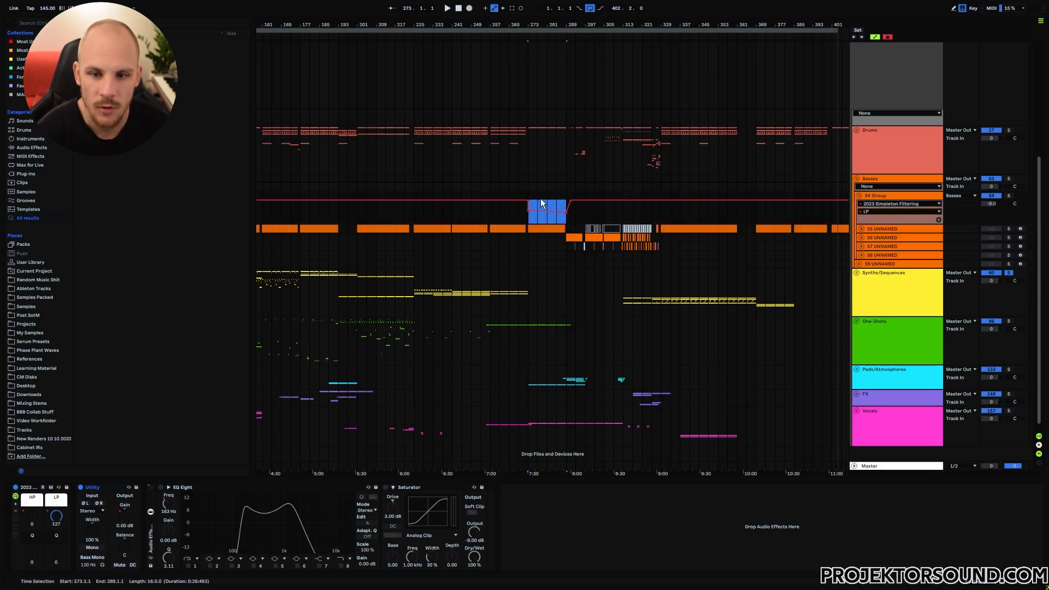
click(129, 518)
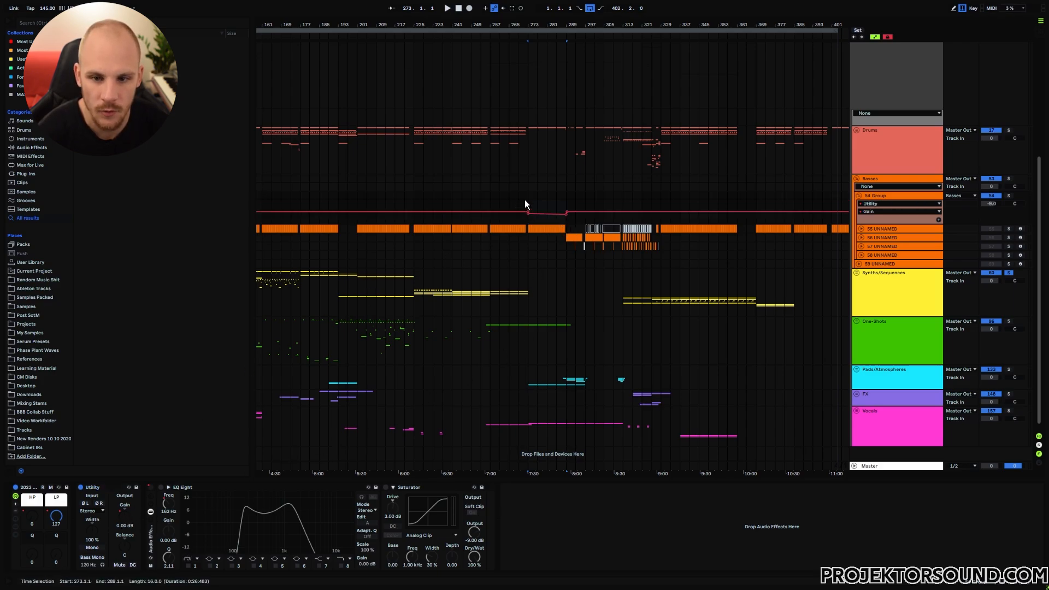
Highlight bars 289–297 on the 54 Group's bass tracks, and play the arrangement from bar 289
scroll(567, 49, up, 5)
drag(393, 199, 610, 244)
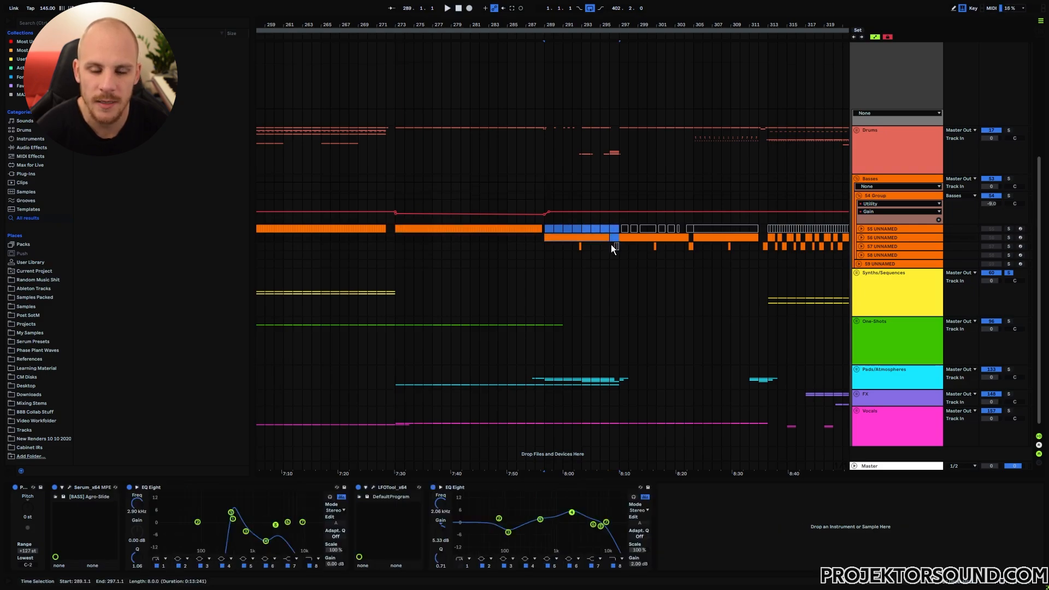
key(Delete)
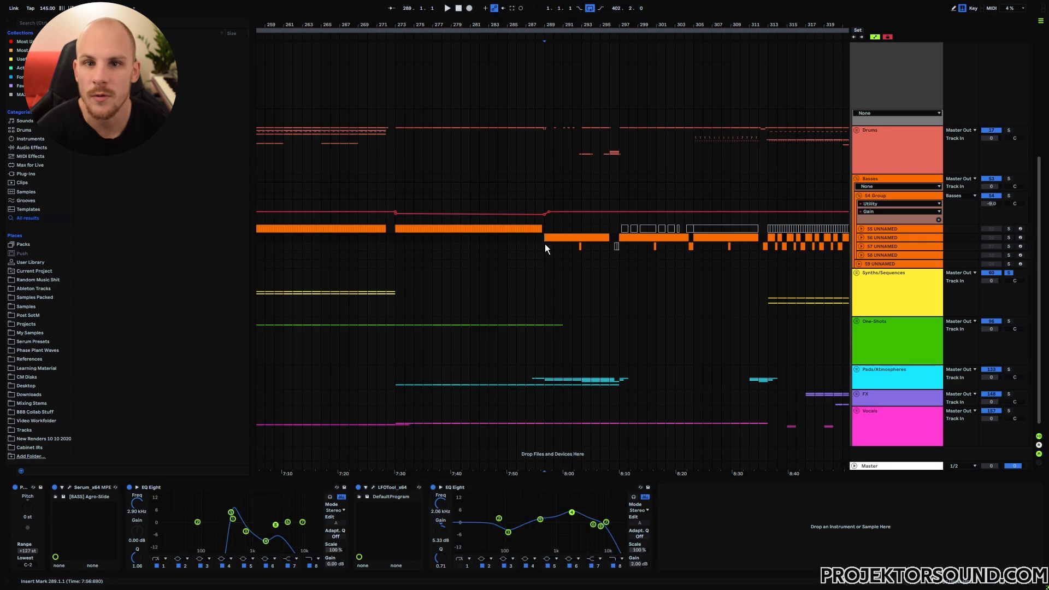
key(space)
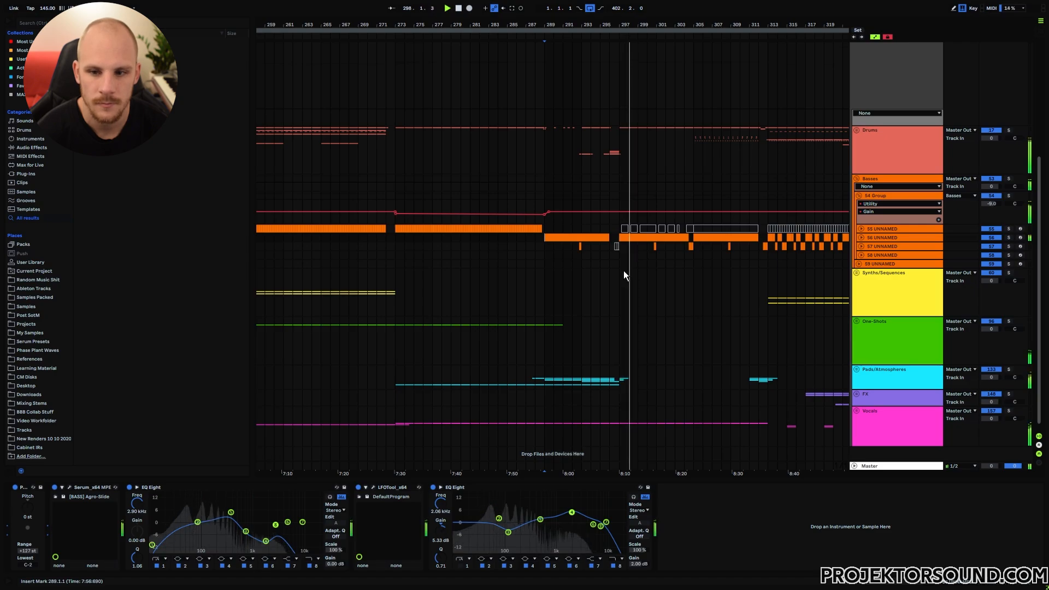
key(space)
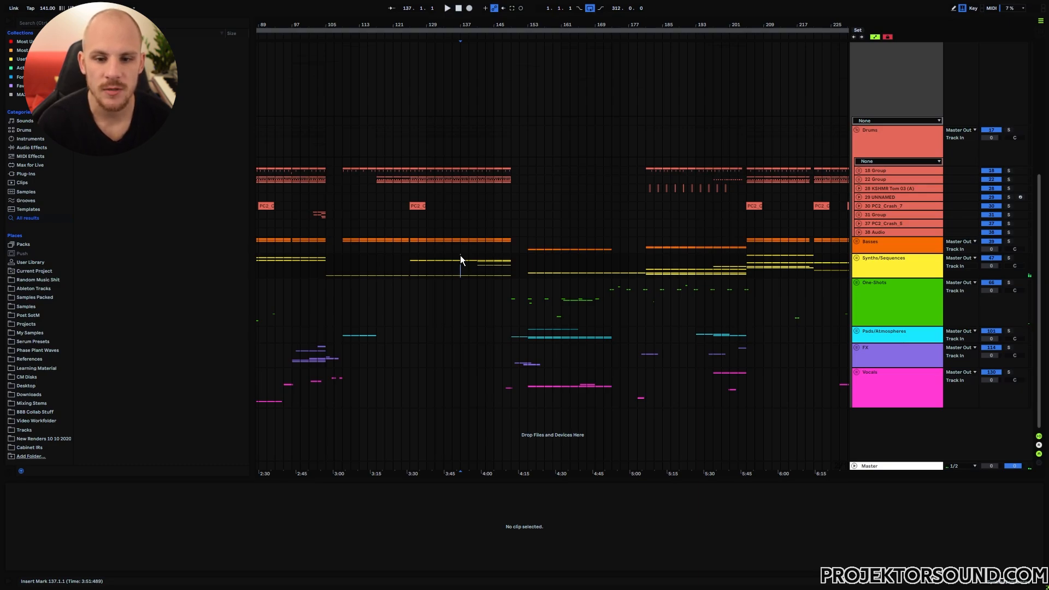
In the 141 BPM project, play the section before the breakdown from bar 137, and play the drop from bar 205
key(space)
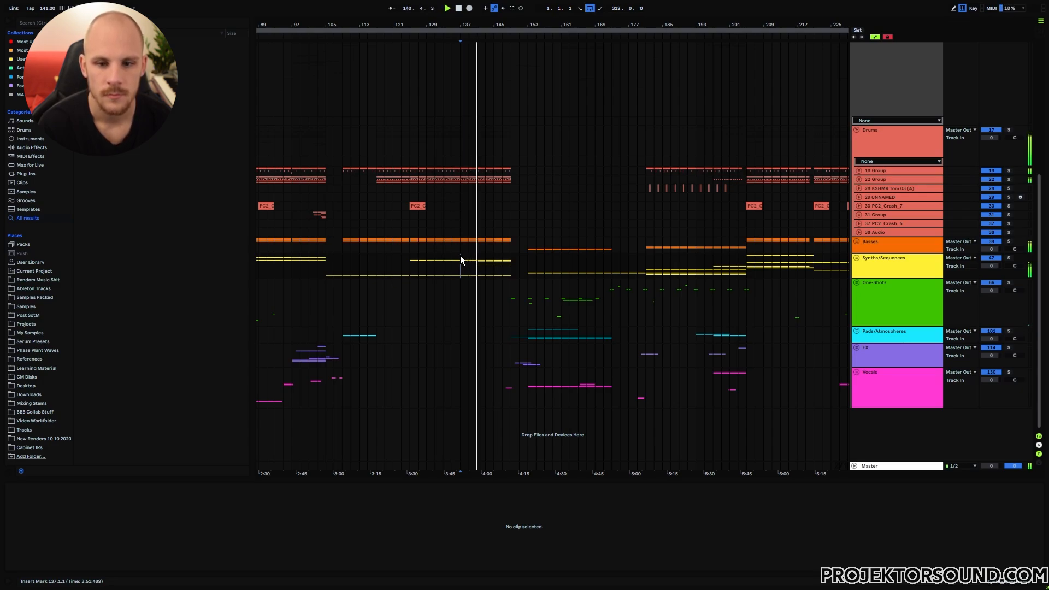
key(space)
click(746, 261)
key(space)
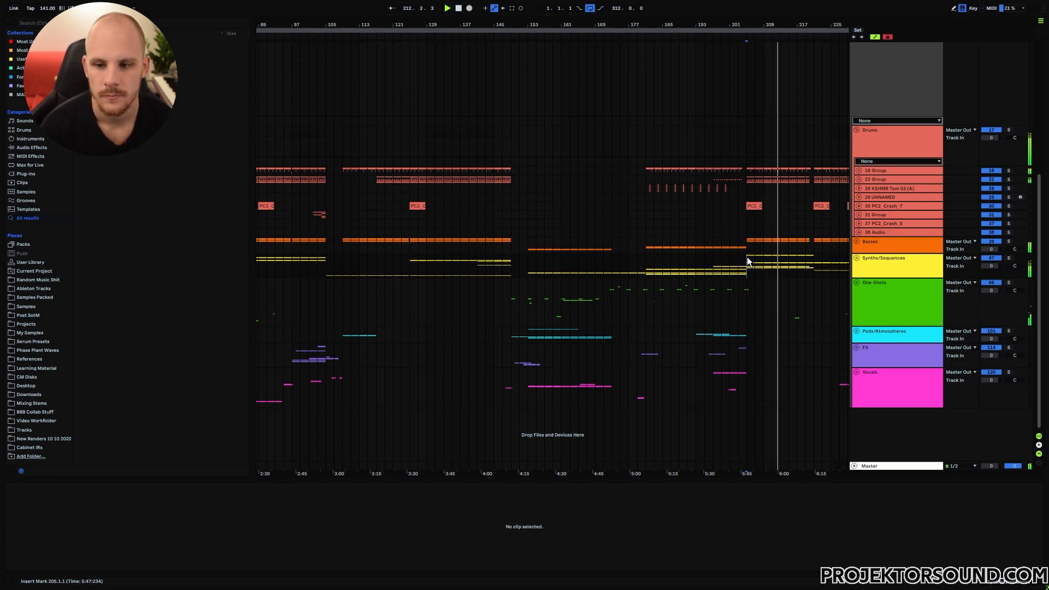
key(space)
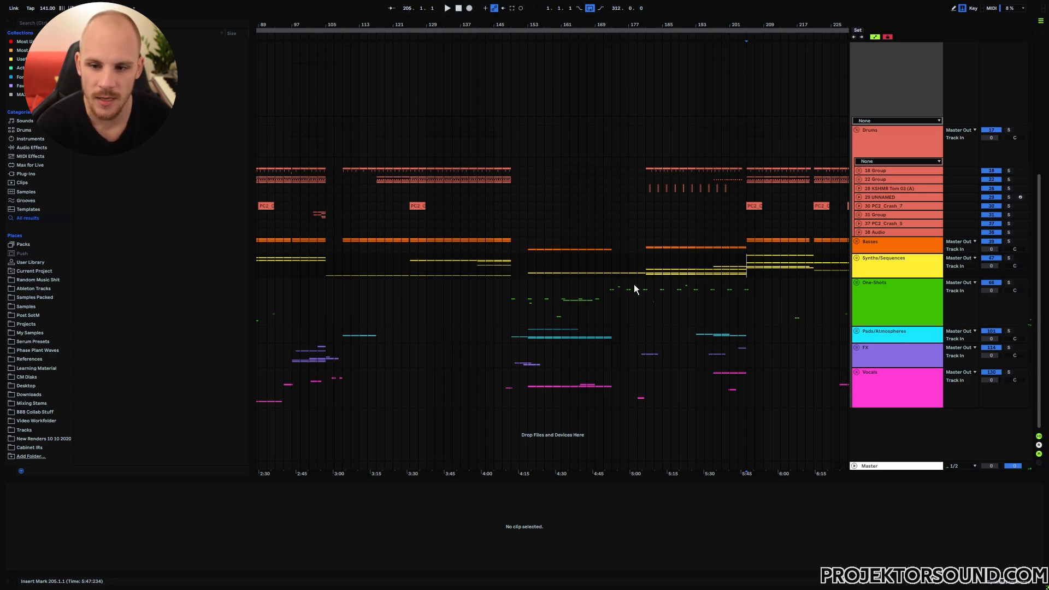
Highlight the Synths/Sequences group at bars 181–205, 205–215 and 133–201, and place the insert marker at bar 205
drag(647, 271, 746, 270)
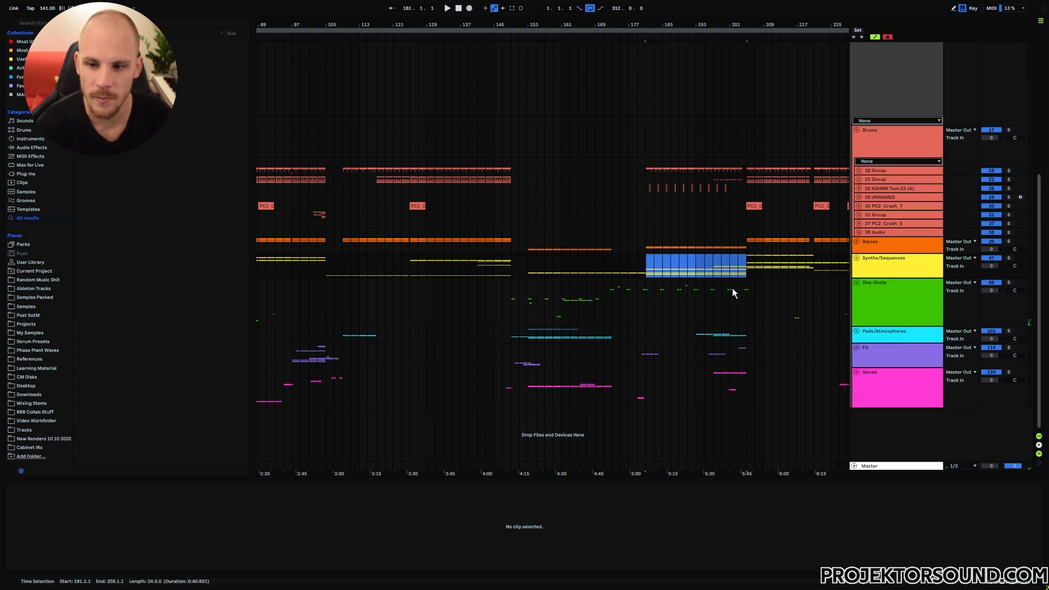
click(738, 272)
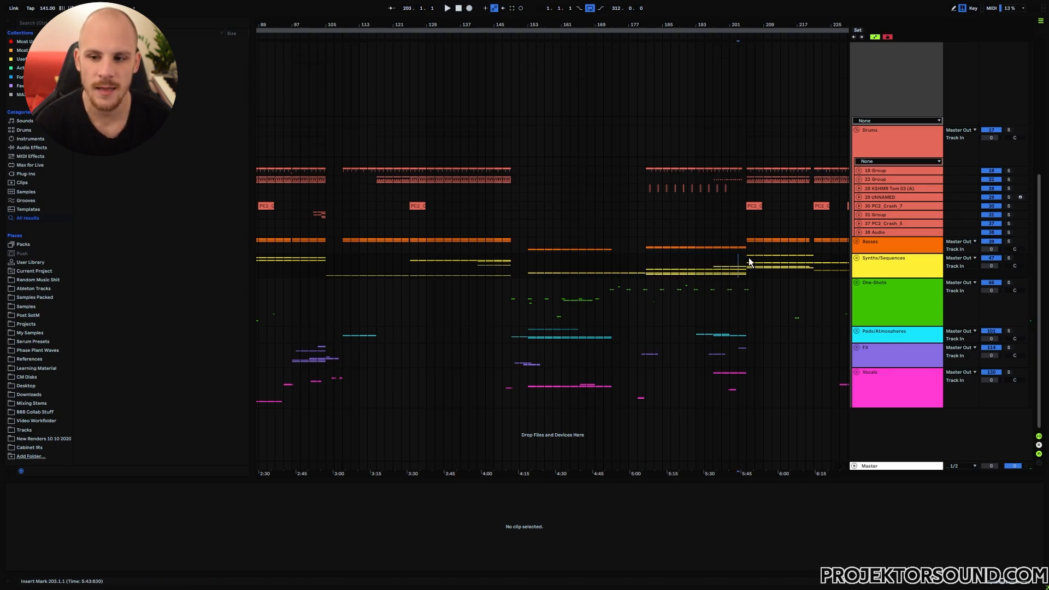
drag(454, 243, 494, 262)
drag(747, 262, 764, 261)
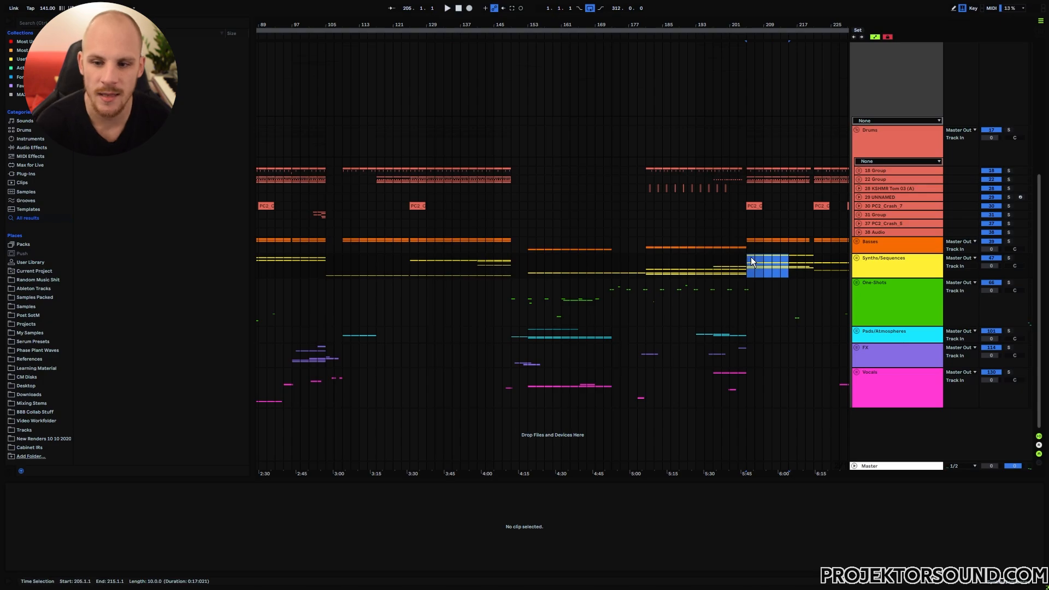
drag(750, 258, 539, 271)
drag(452, 261, 727, 266)
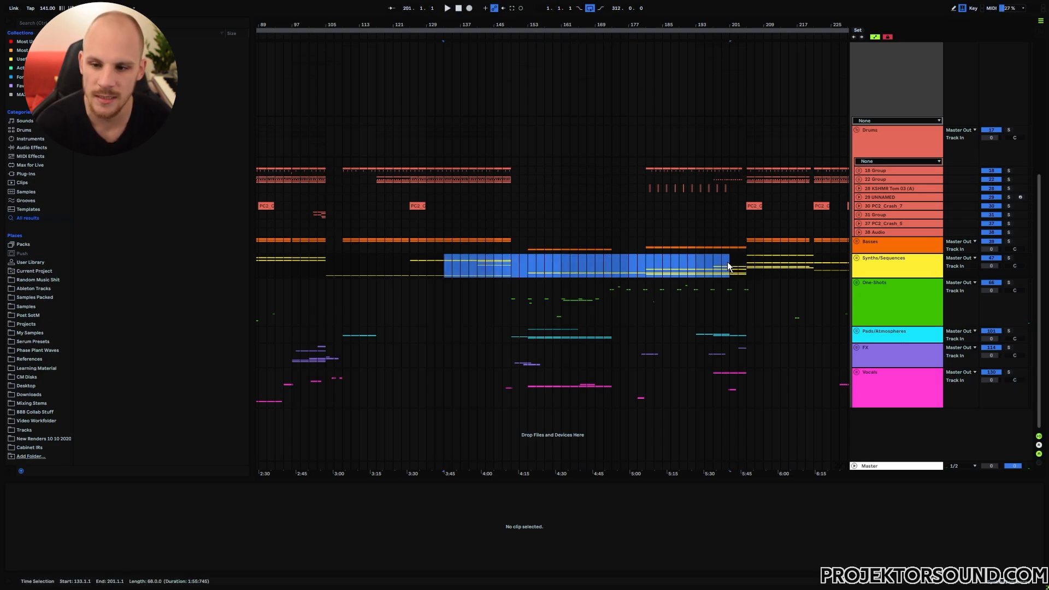
click(750, 265)
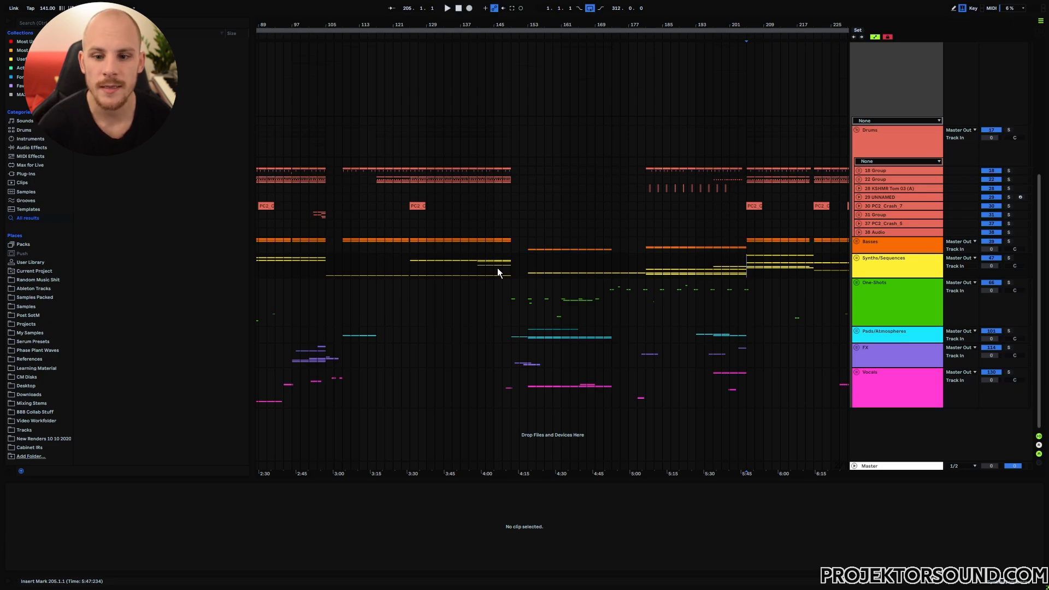
Highlight the Synths/Sequences breakdown leading up to the bar 205 drop, and the One-Shots group at bars 173–205
drag(503, 266, 743, 274)
click(741, 273)
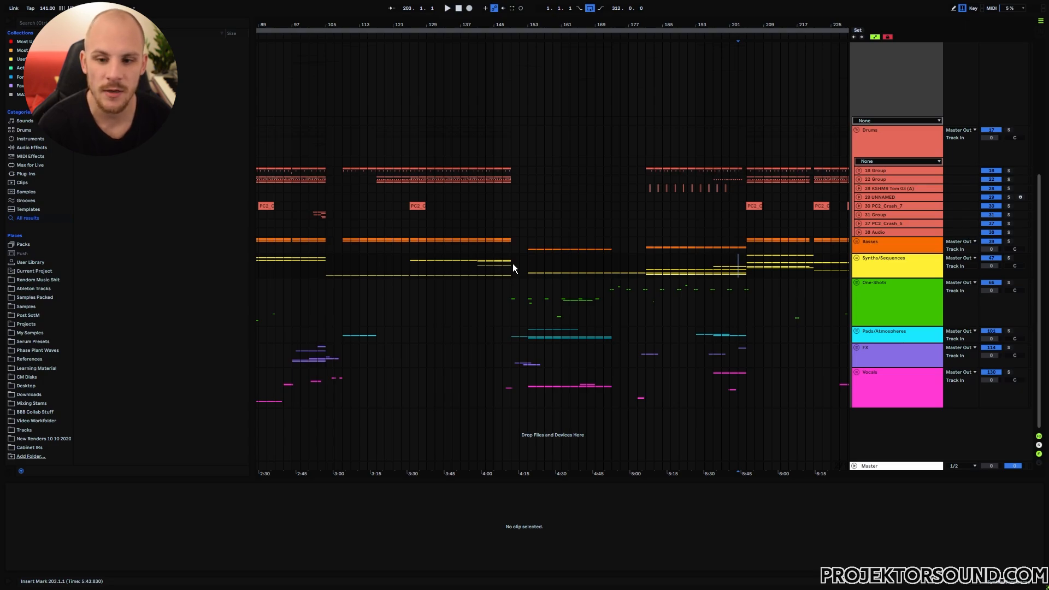
click(610, 291)
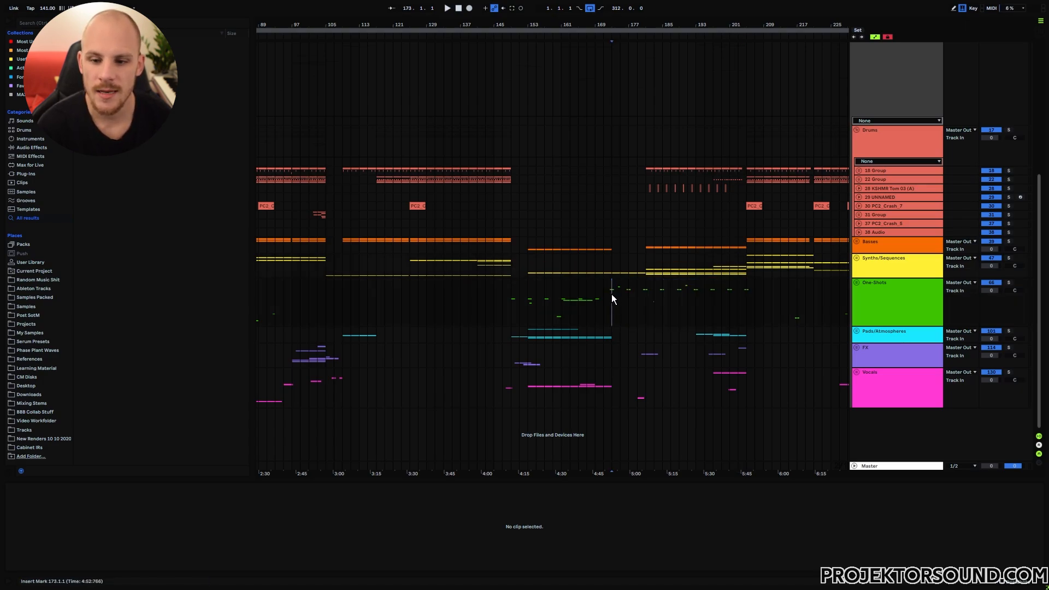
drag(611, 289, 735, 296)
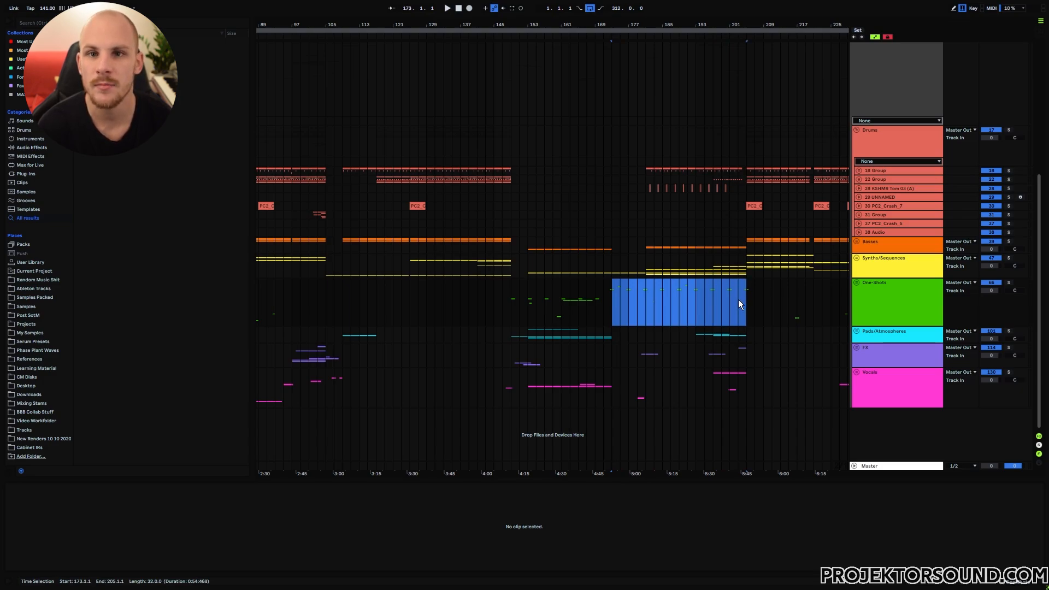
Play the whole breakdown and build-up from bar 145 into the bar 205 drop
click(497, 290)
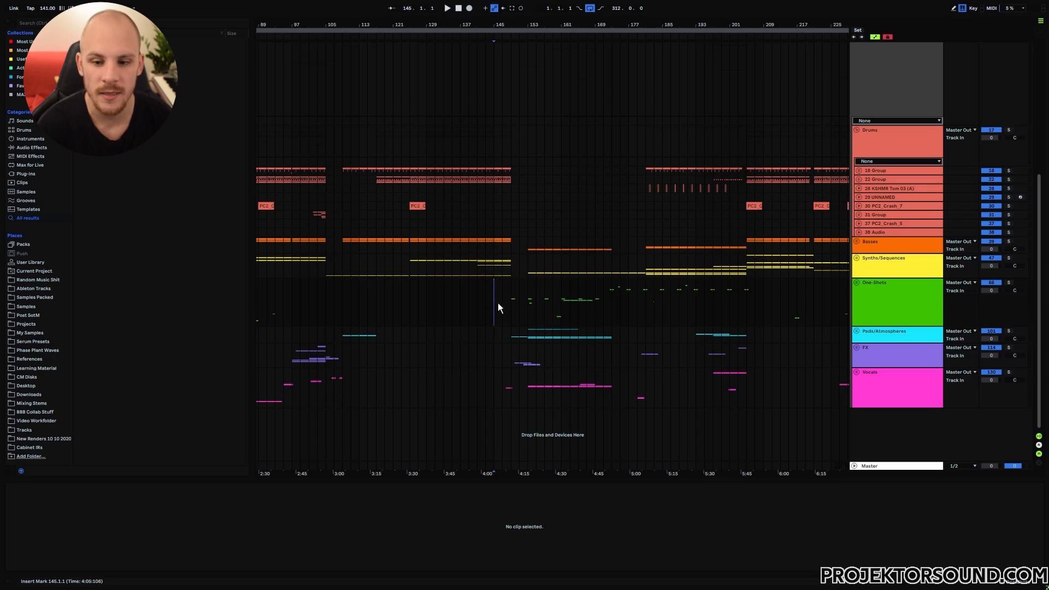
key(space)
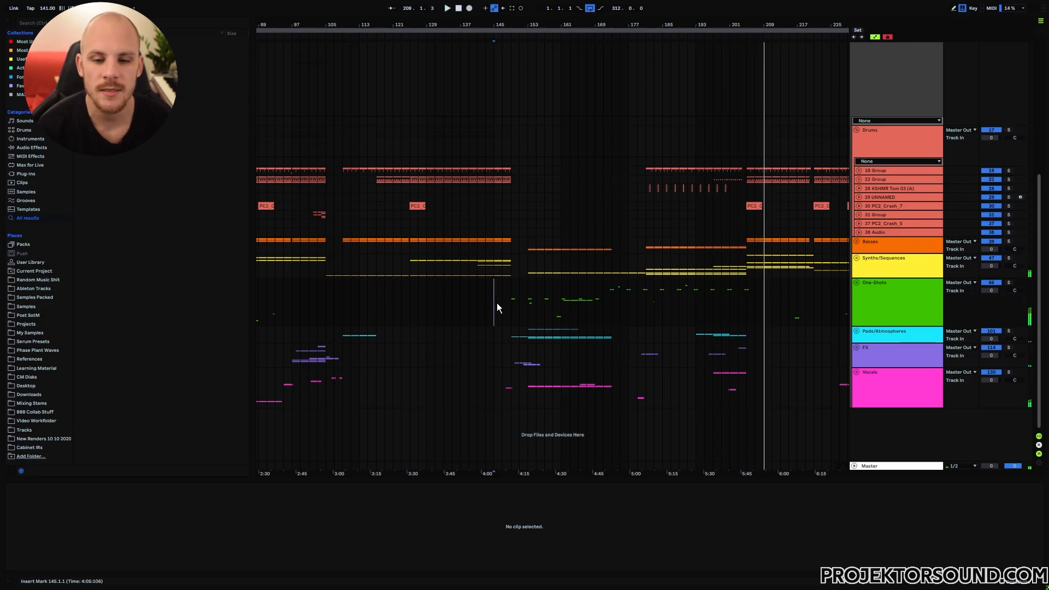
key(space)
Highlight the One-Shots group at bars 145–149, 205–207 and 171–191
drag(495, 297, 511, 295)
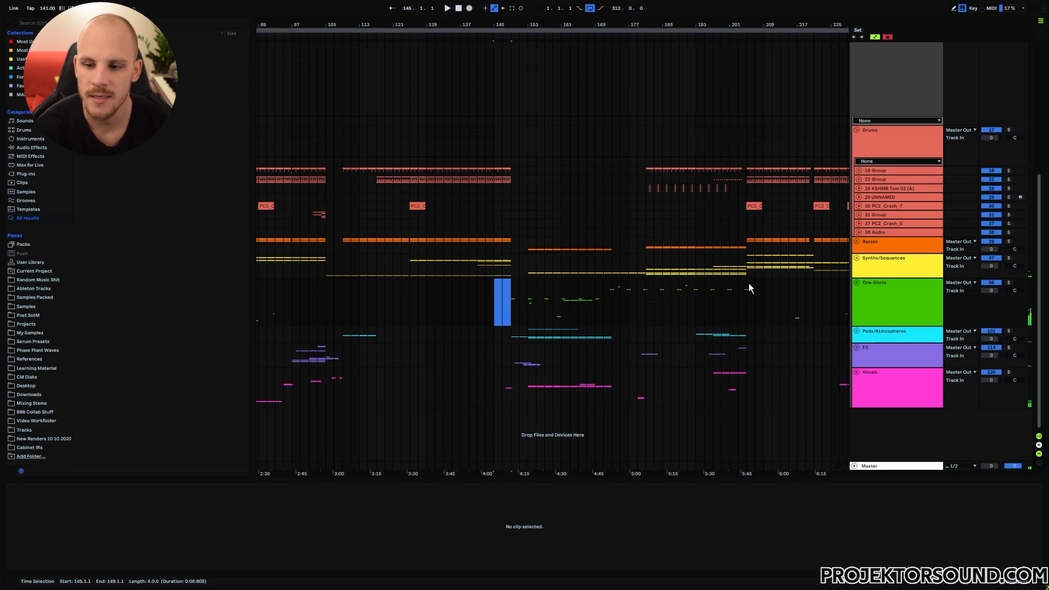
drag(747, 285, 755, 285)
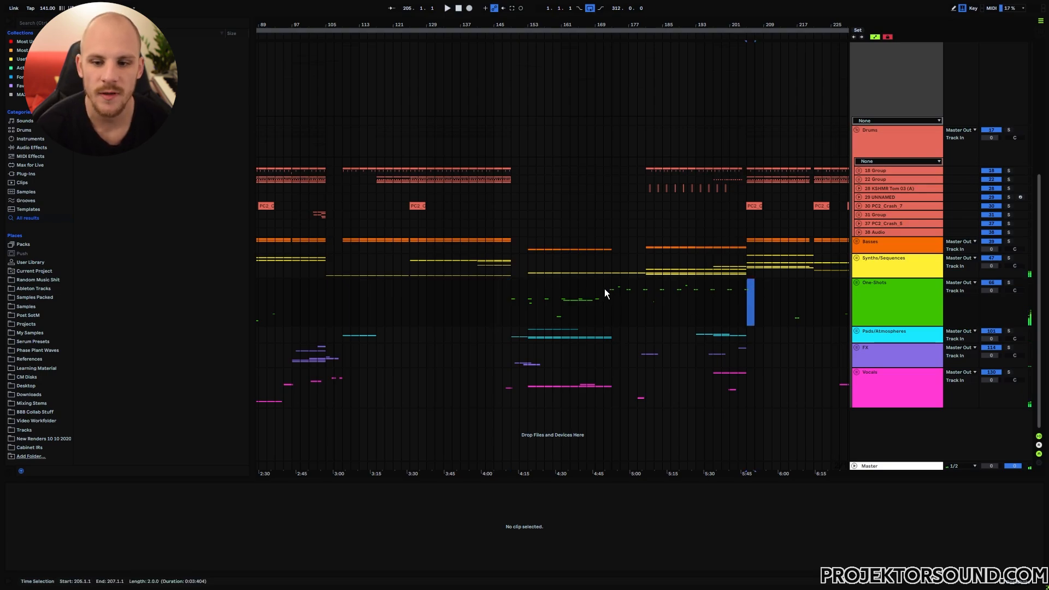
drag(604, 289, 690, 296)
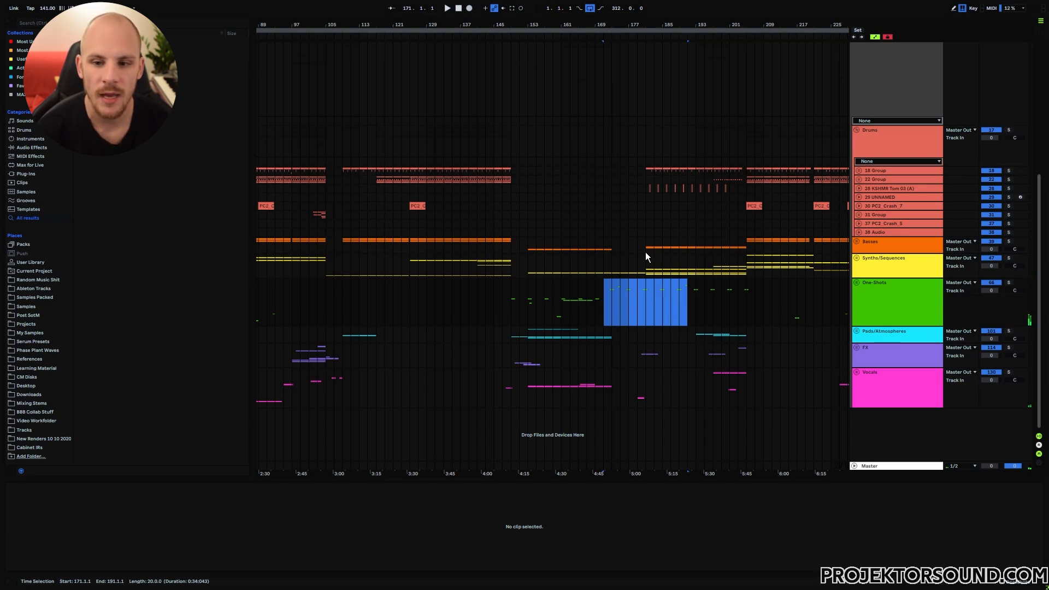
Unfold the Basses group around bar 181 and open the [BASS] Agro-Slide Serum patch on track 45, centring its window
drag(647, 247, 658, 248)
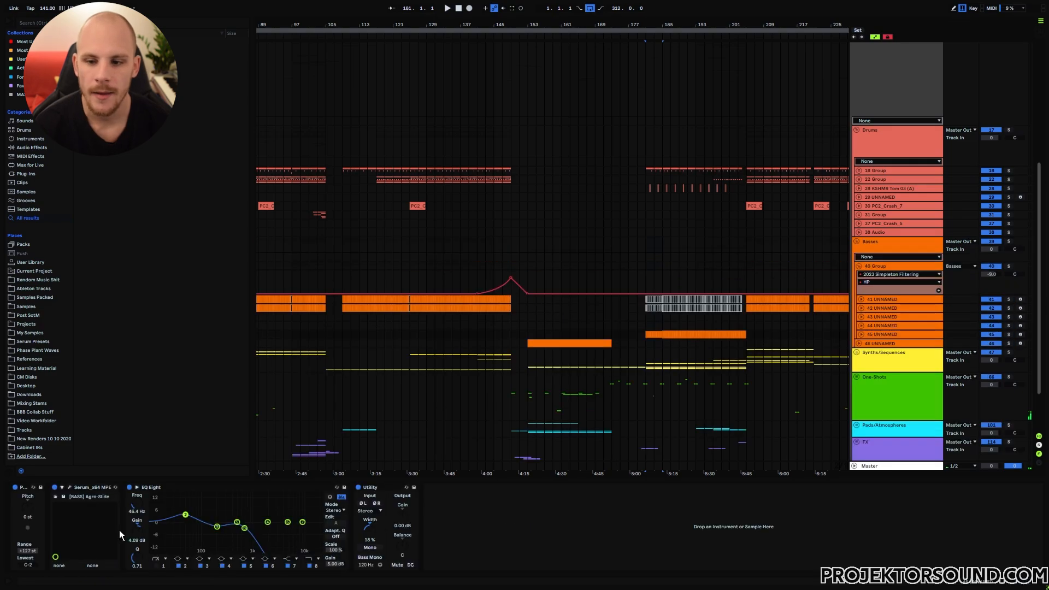
click(70, 486)
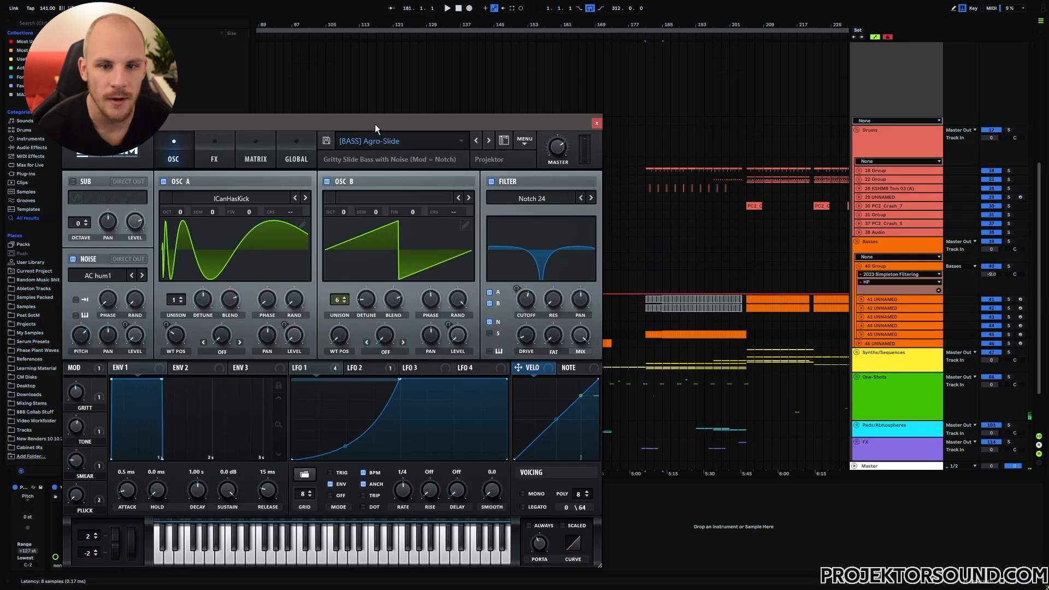
drag(374, 124, 538, 98)
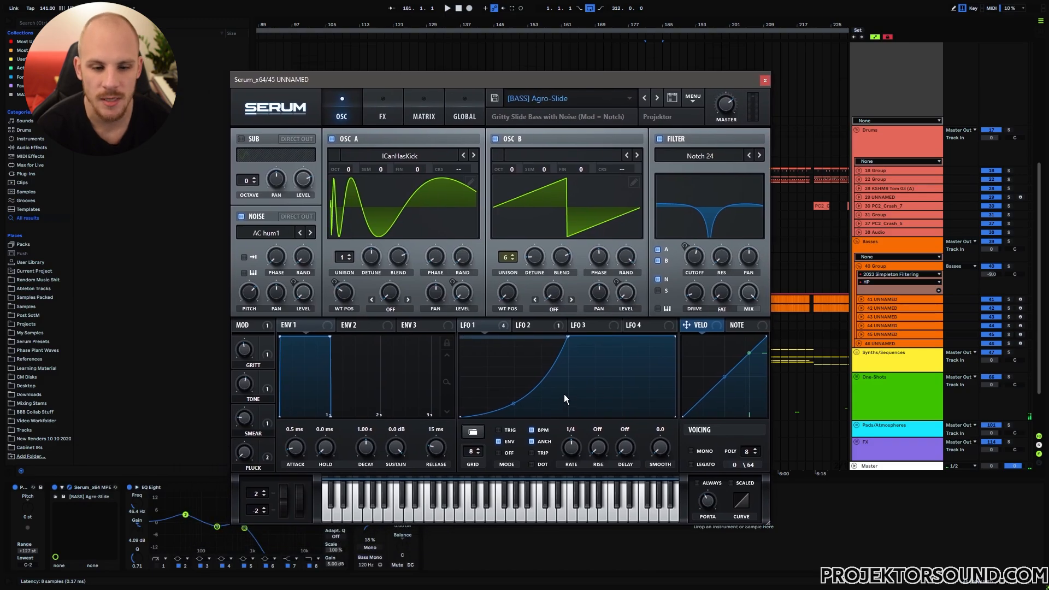